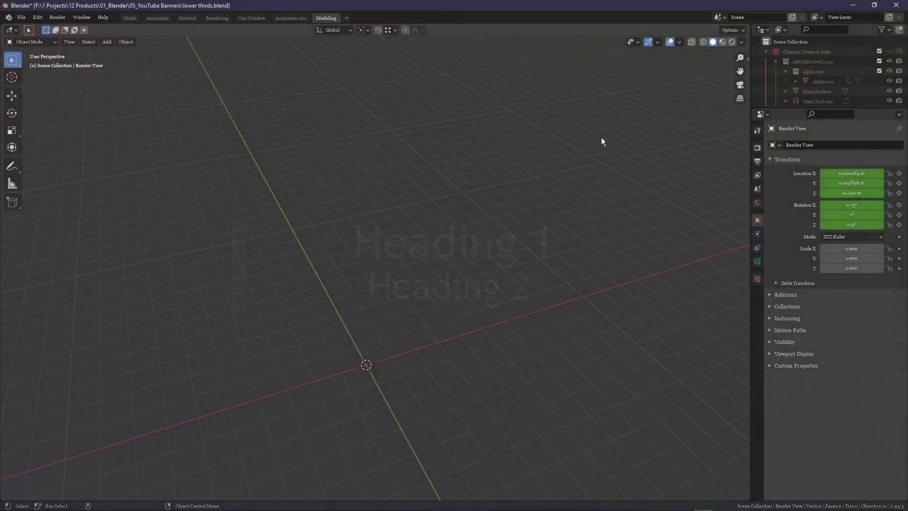
# View the scene through the camera, then enlarge the outliner and collapse all of its top-level collections
pyautogui.click(740, 85)
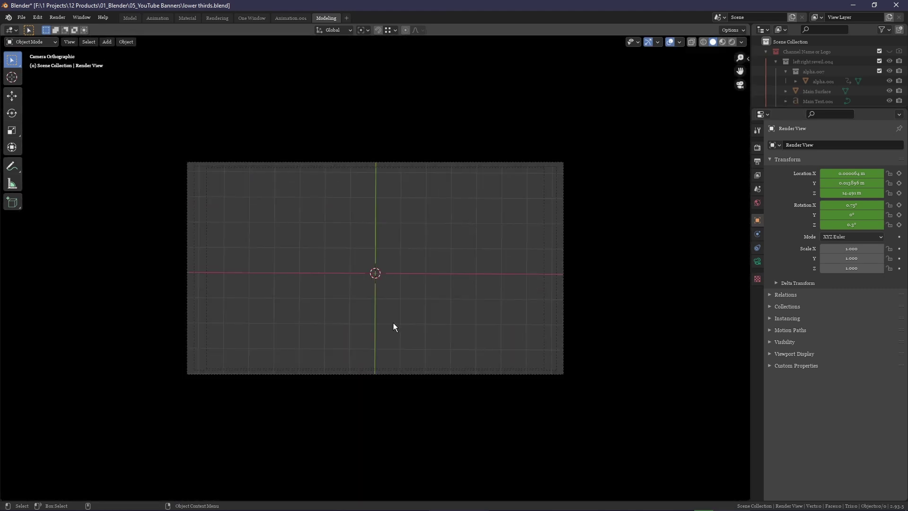
pyautogui.moveTo(740, 58); pyautogui.dragTo(787, 106)
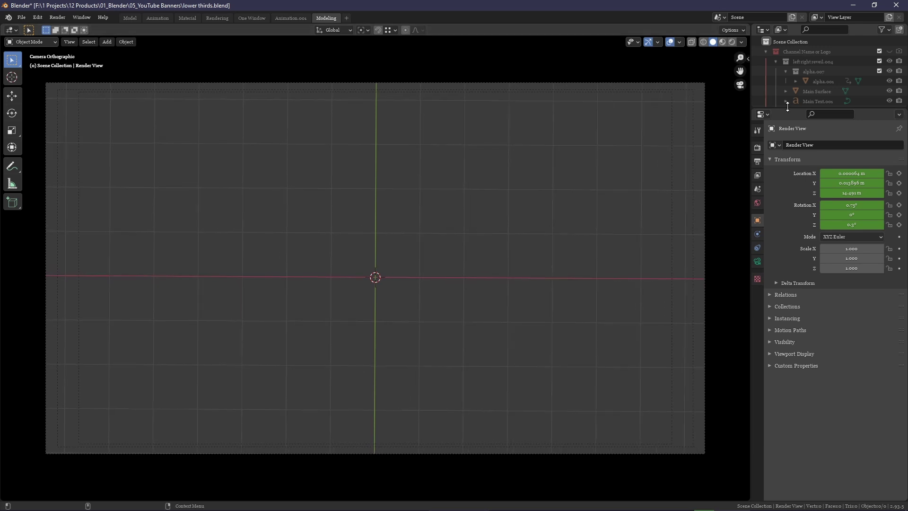
pyautogui.moveTo(787, 106); pyautogui.dragTo(787, 314)
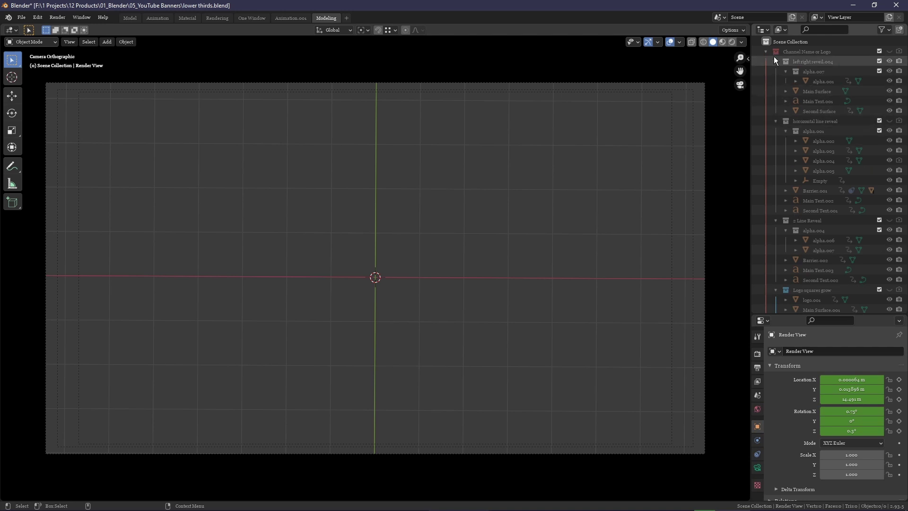
pyautogui.moveTo(766, 51); pyautogui.dragTo(772, 155)
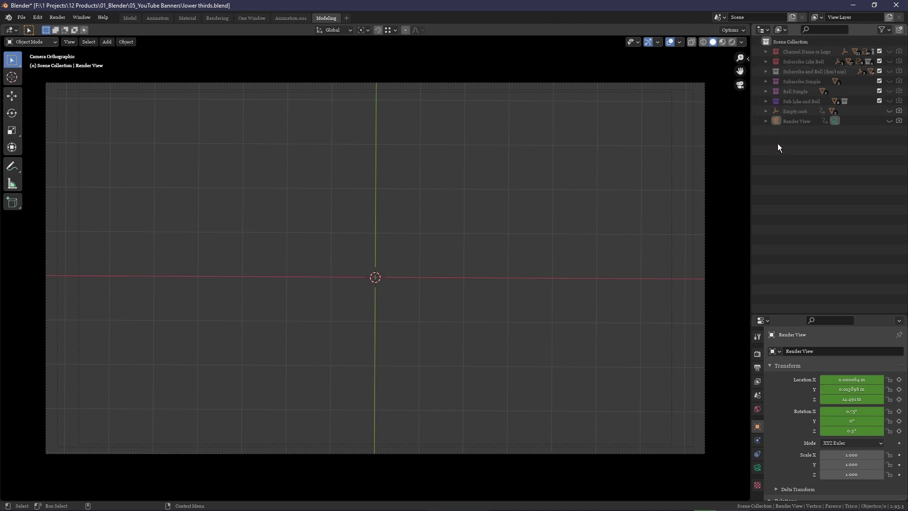
# Hide the Sub Like and Bell collection in the viewport and in renders, and collapse its contents
pyautogui.click(766, 102)
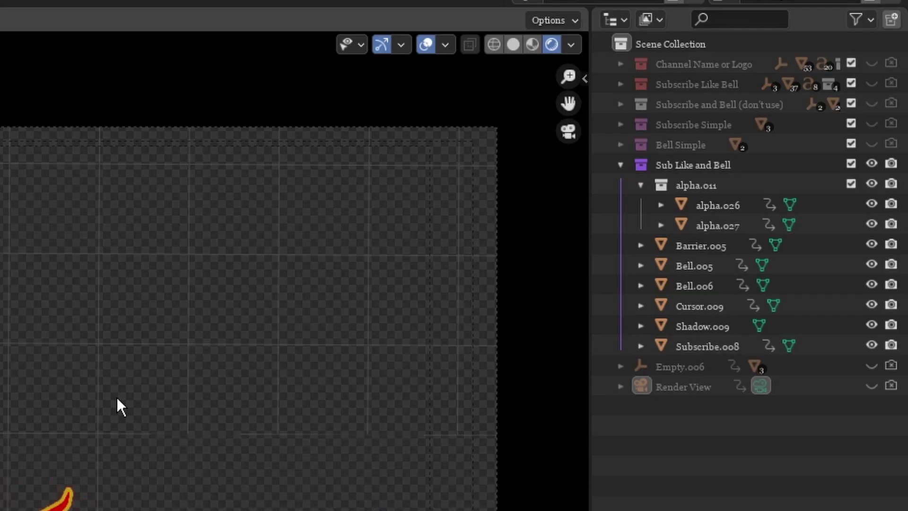
pyautogui.click(871, 163)
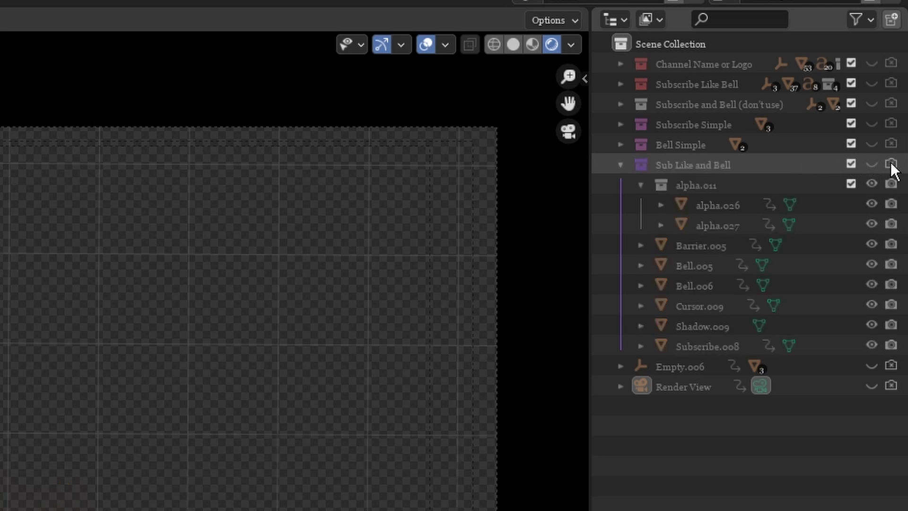
pyautogui.click(620, 165)
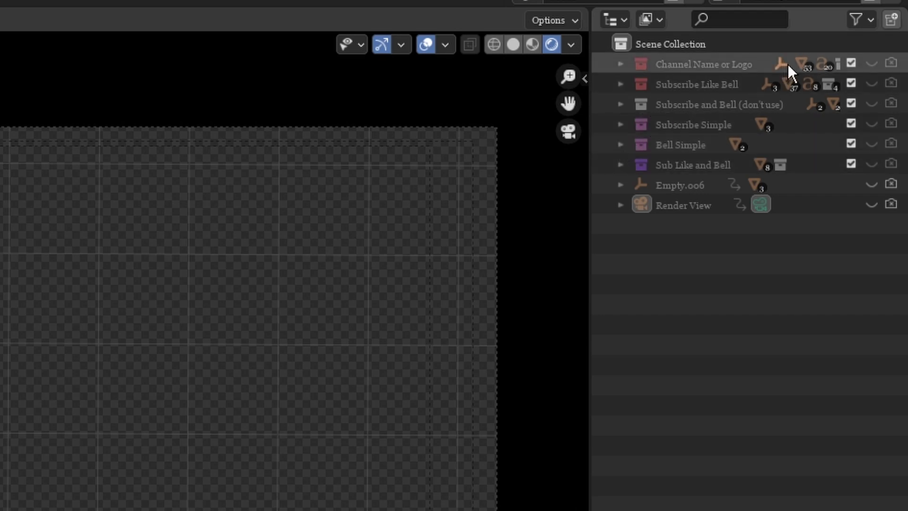
# Enable the Subscribe Like Bell collection in the viewport and renders, expand it, and show its left right reveil.002 sub-collection
pyautogui.click(871, 83)
pyautogui.click(891, 84)
pyautogui.click(682, 85)
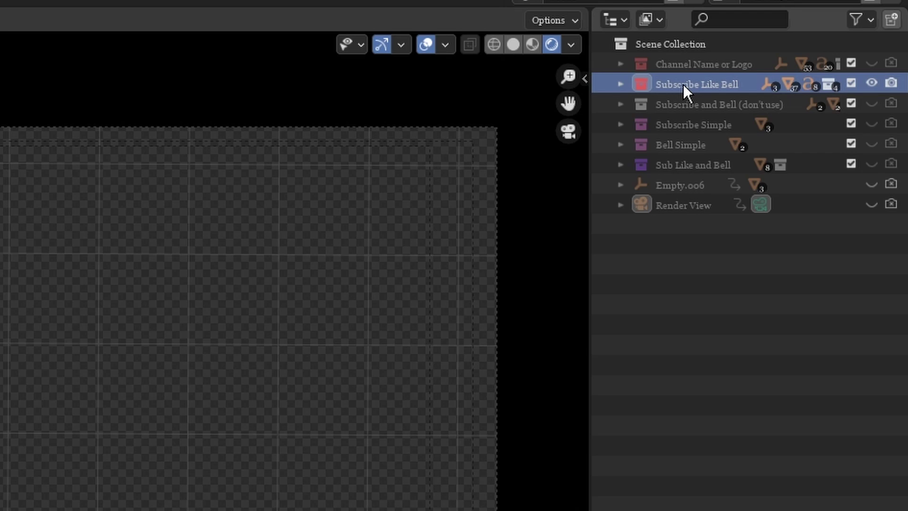
pyautogui.click(621, 84)
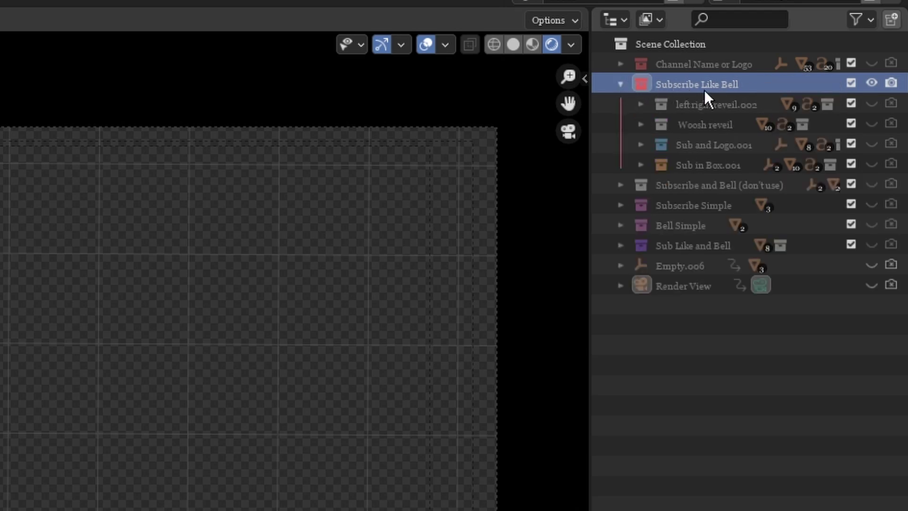
pyautogui.click(870, 104)
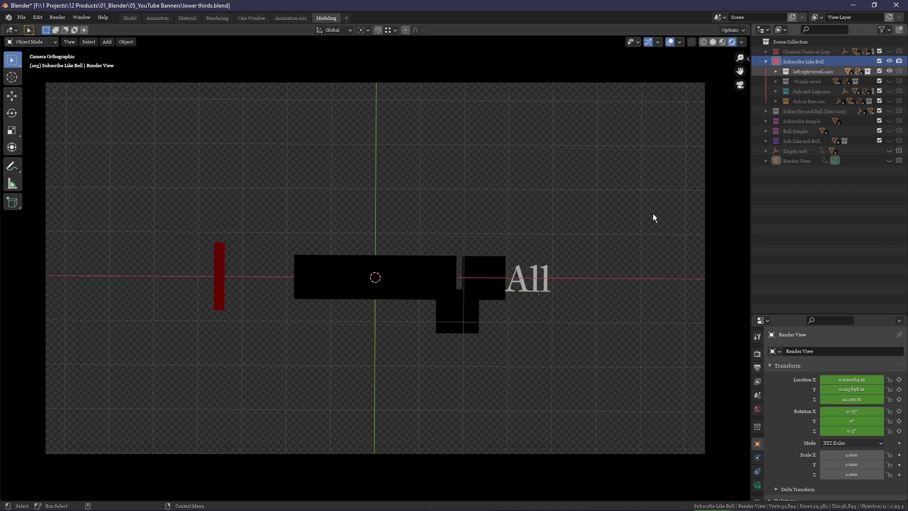
# Play the reveal animation from its first frame and pause it while the Subscribe button is on screen
pyautogui.click(651, 196)
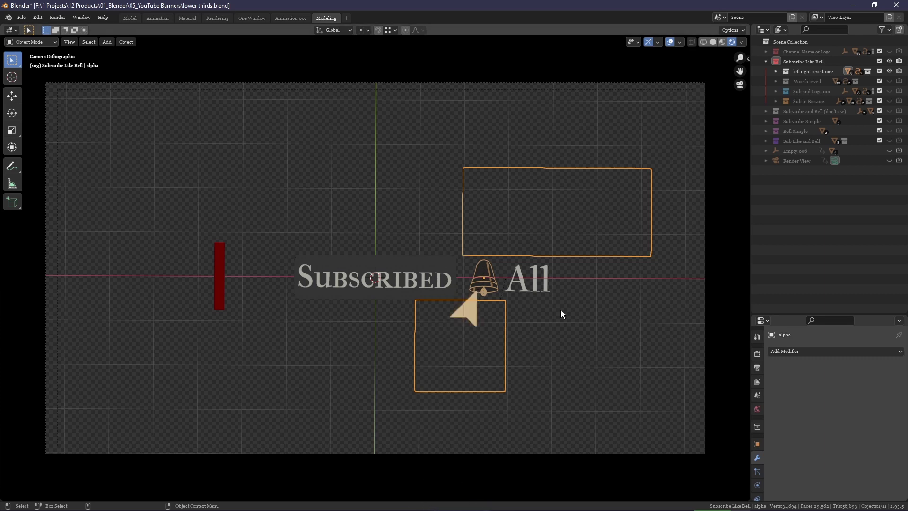
pyautogui.click(589, 334)
pyautogui.hotkey('shift', 'Left')
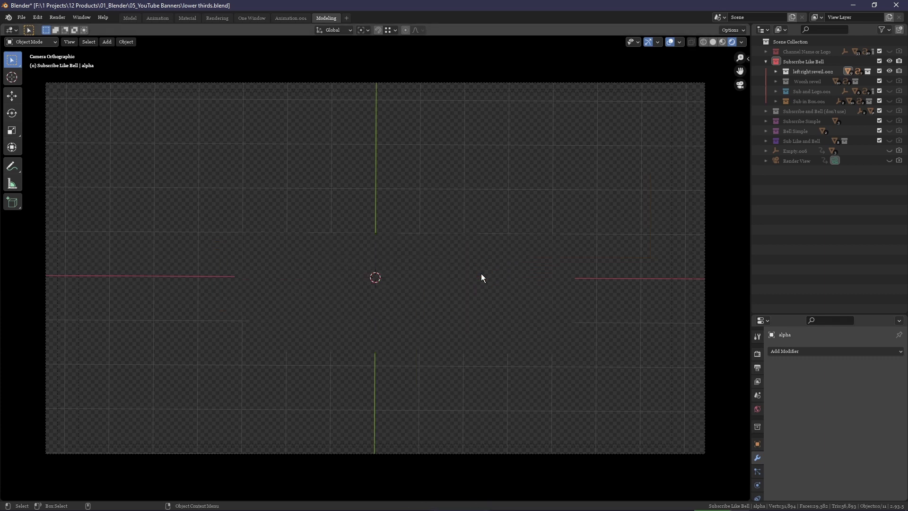
pyautogui.press('space')
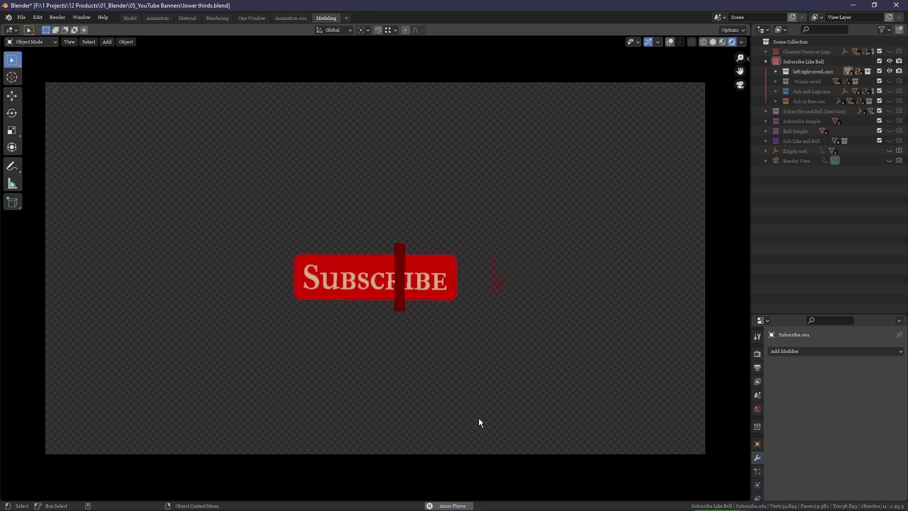
pyautogui.press('space')
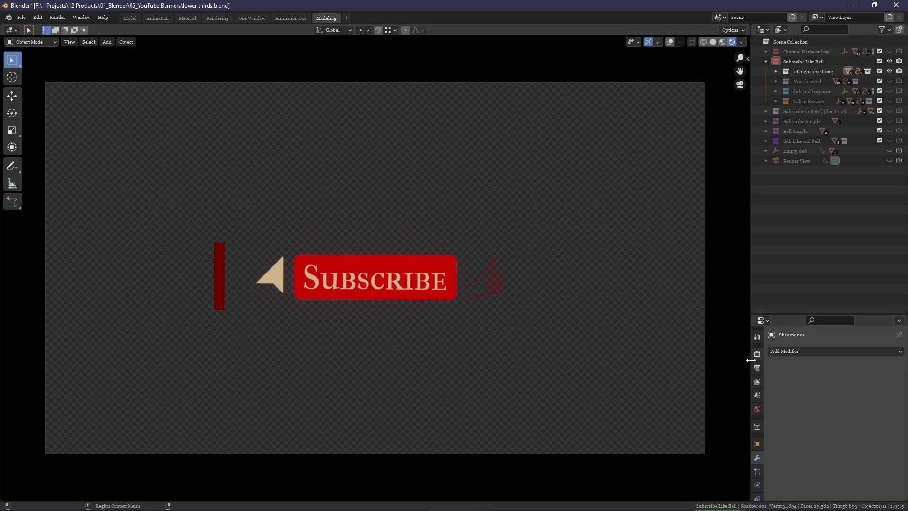
# Turn the properties area into a Shader Editor and widen it to show the shadow's Darken node
pyautogui.click(763, 320)
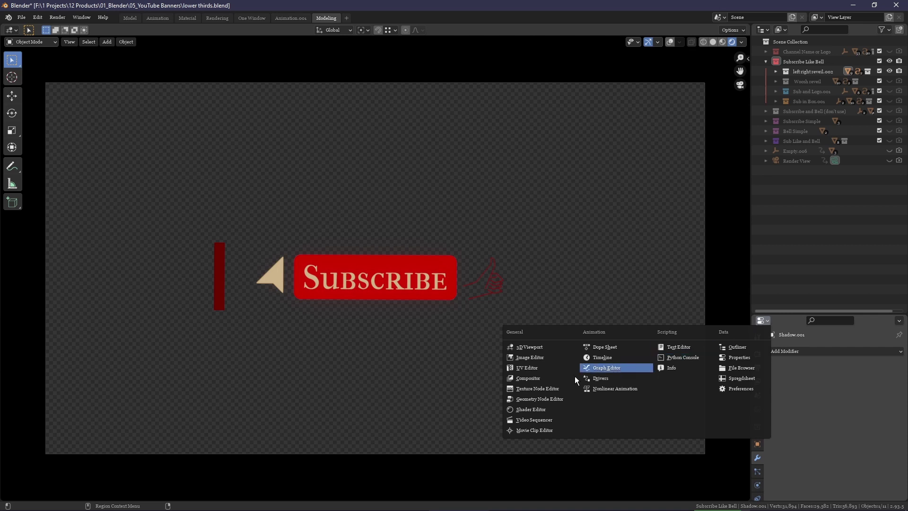
pyautogui.click(531, 410)
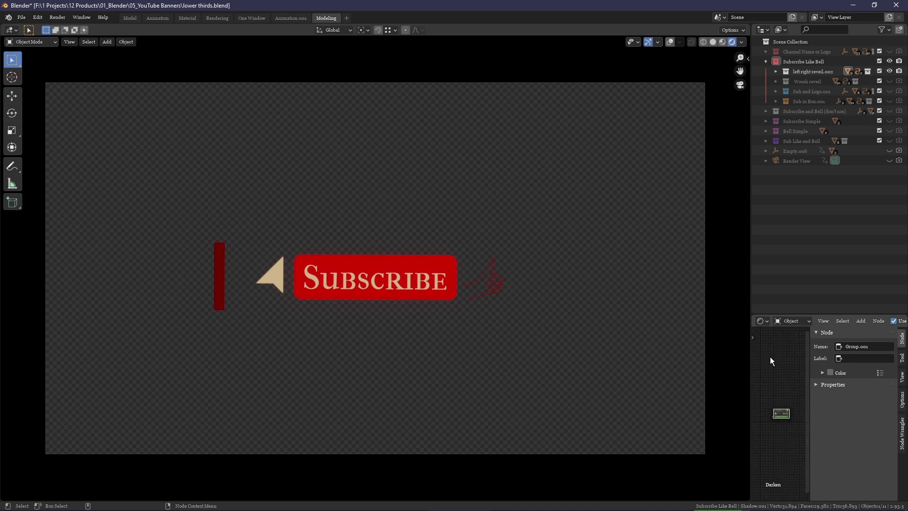
pyautogui.moveTo(750, 368); pyautogui.dragTo(575, 370)
pyautogui.scroll(5, 701, 468)
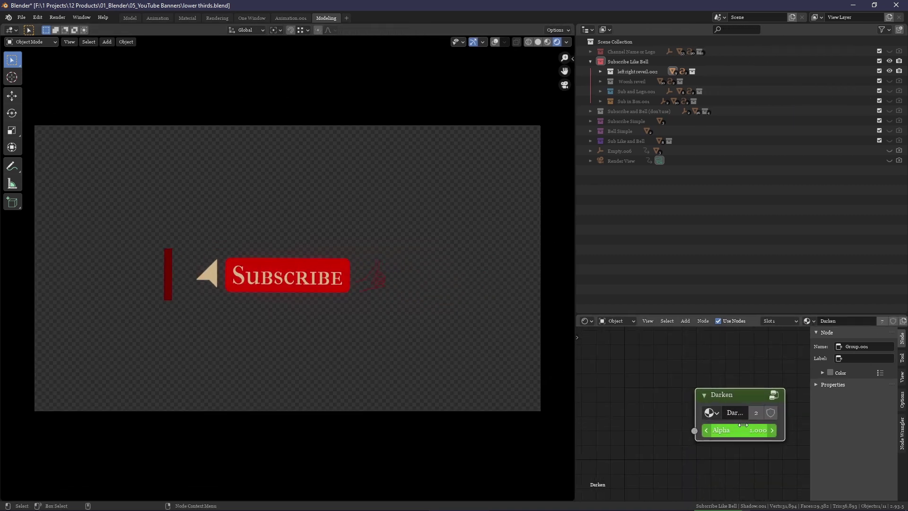
pyautogui.scroll(3, 743, 424)
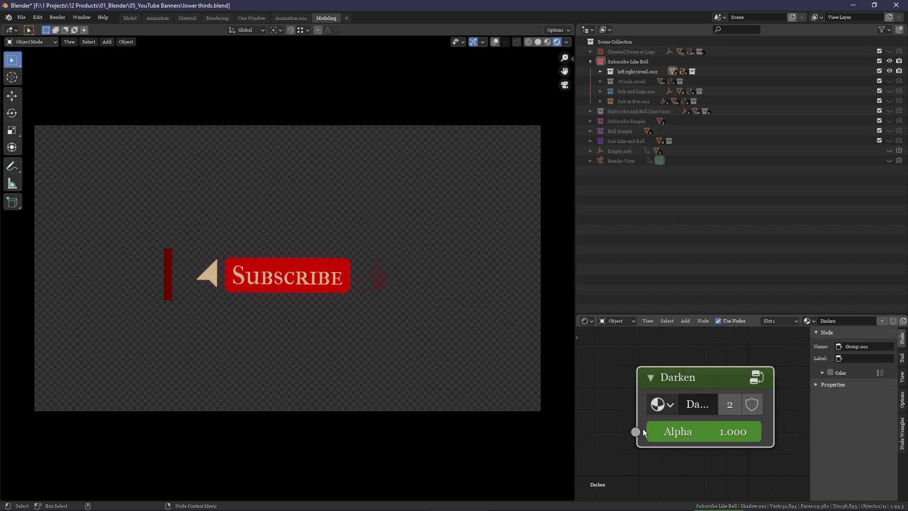
# Select the Subscribe button and bring the colour inputs of its Icon group node into view
pyautogui.click(333, 282)
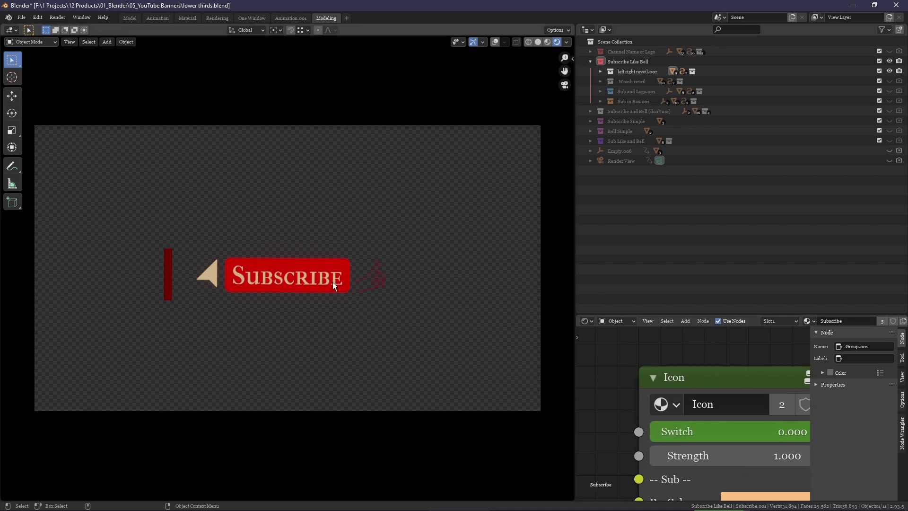
pyautogui.click(663, 406)
pyautogui.click(693, 382)
pyautogui.scroll(3, 695, 378)
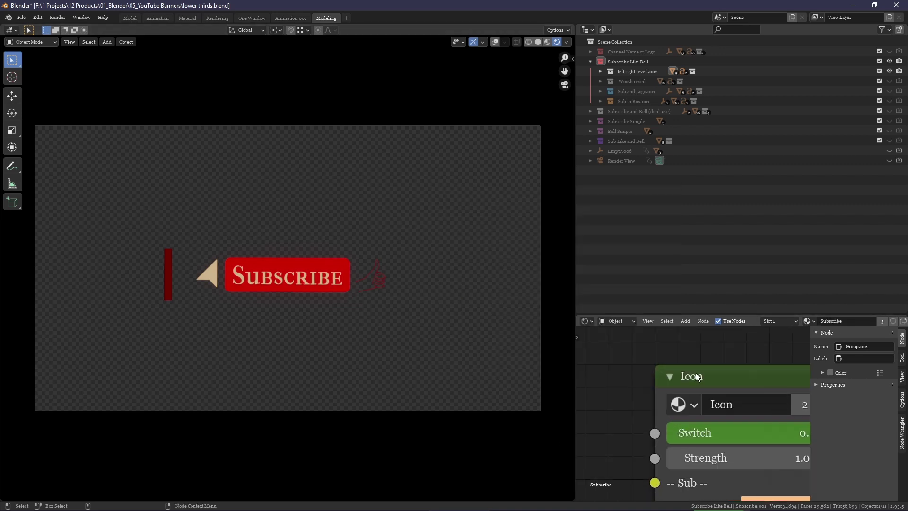
pyautogui.scroll(-4, 686, 411)
pyautogui.scroll(4, 686, 412)
pyautogui.scroll(-6, 686, 414)
pyautogui.moveTo(685, 422); pyautogui.dragTo(660, 364, button='middle')
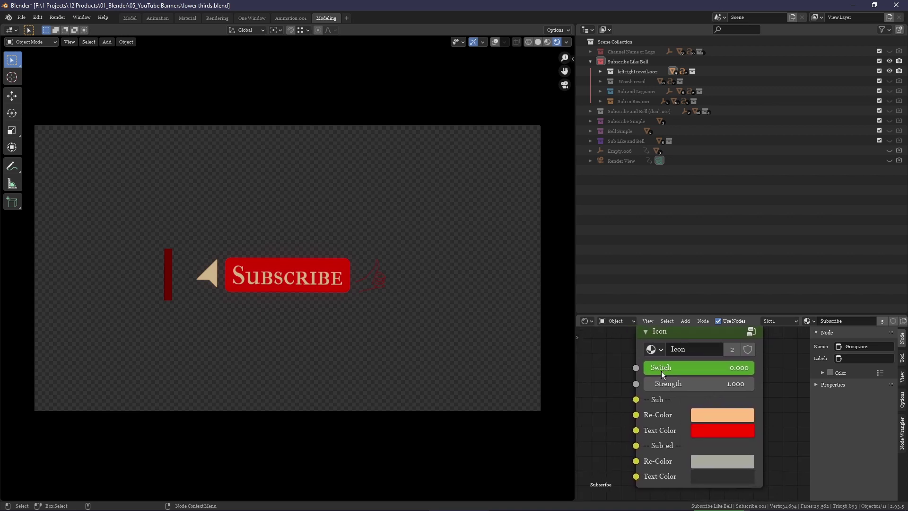
# Show the viewport overlays and set the Subscribe button's Text Color under Sub to blue
pyautogui.hotkey('alt', 'shift', 'z')
pyautogui.keyDown('shift'); pyautogui.moveTo(313, 281); pyautogui.dragTo(330, 286, button='middle'); pyautogui.keyUp('shift')
pyautogui.scroll(2, 304, 280)
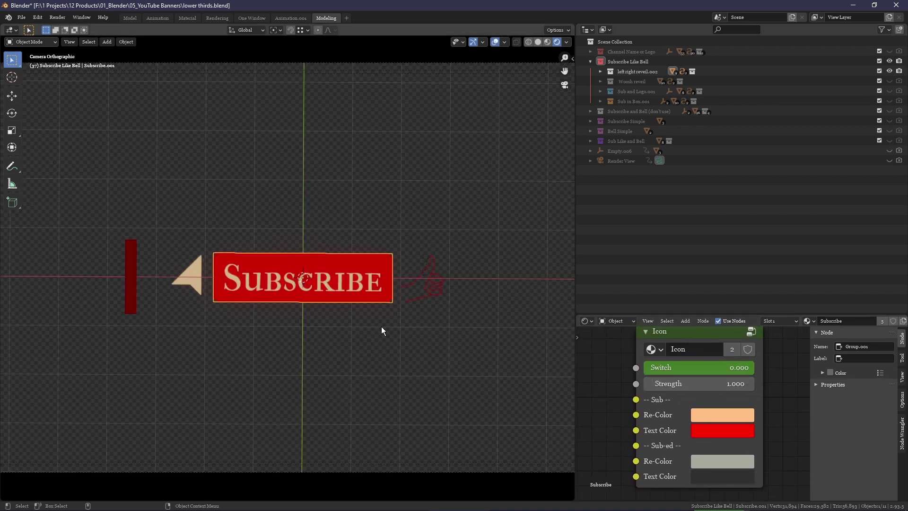
pyautogui.scroll(1, 663, 402)
pyautogui.keyDown('ctrl'); pyautogui.moveTo(663, 403); pyautogui.dragTo(673, 387, button='middle'); pyautogui.keyUp('ctrl')
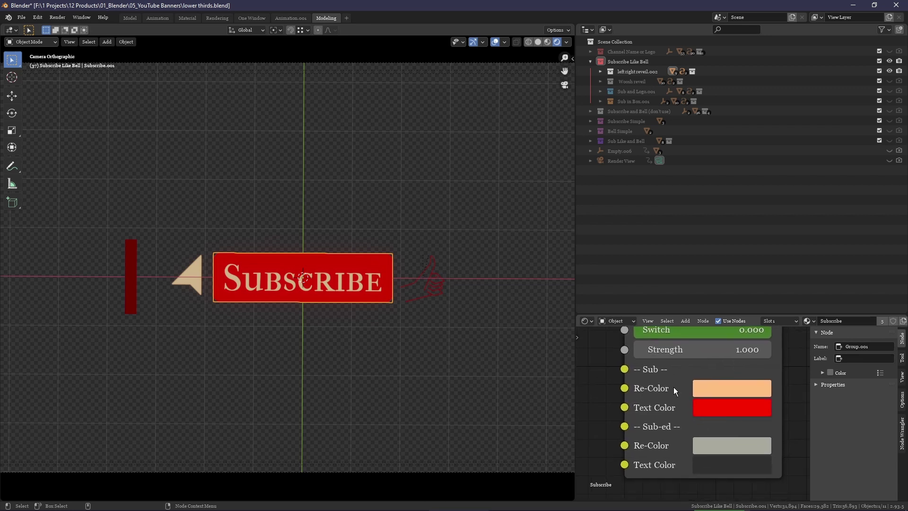
pyautogui.click(699, 409)
pyautogui.moveTo(705, 242); pyautogui.dragTo(712, 191)
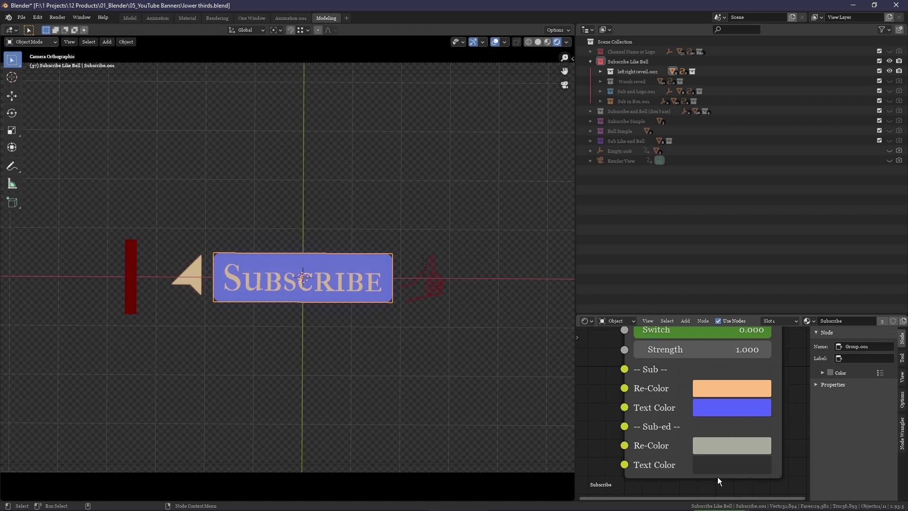
# Set the Subscribe button's Re-Color under Sub to magenta, with hue 0.828 and full saturation and value
pyautogui.click(740, 390)
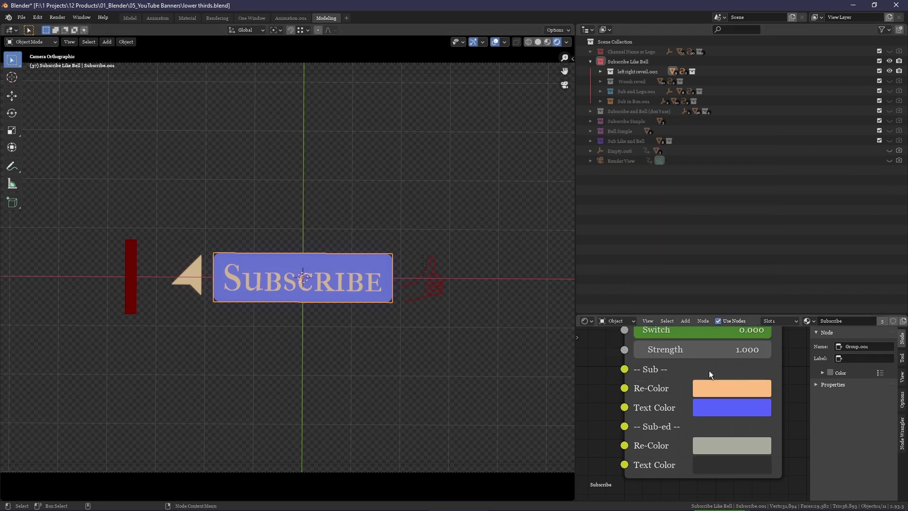
pyautogui.click(722, 393)
pyautogui.click(734, 217)
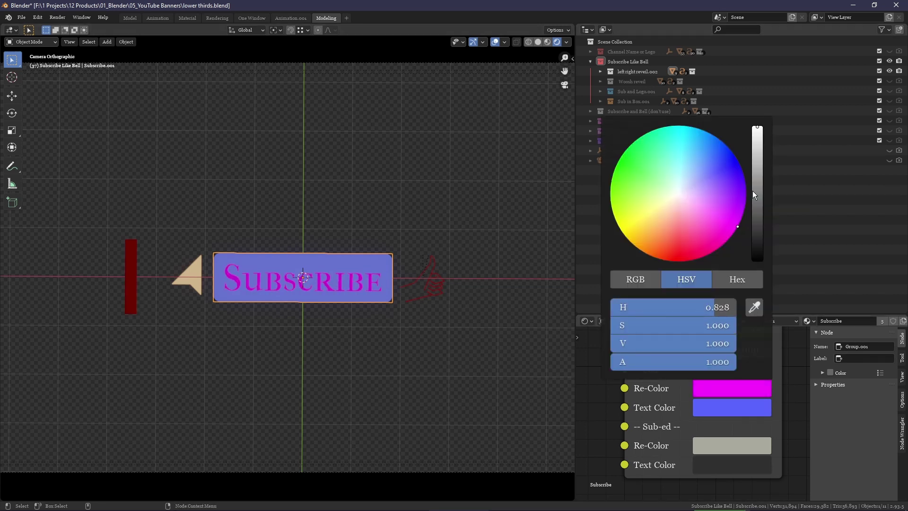
# Advance the animation to the Subscribed state and set the Sub-ed Re-Color to olive green and Text Color to dark red
pyautogui.press('space')
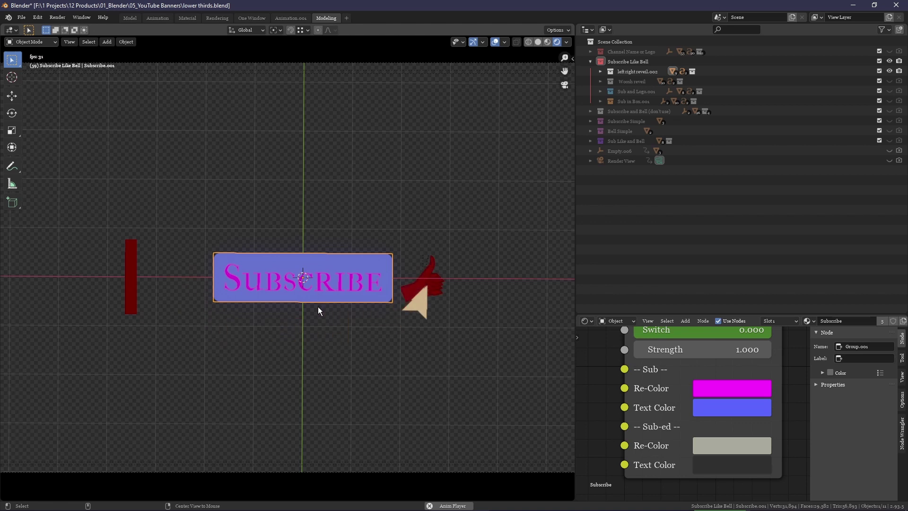
pyautogui.press('space')
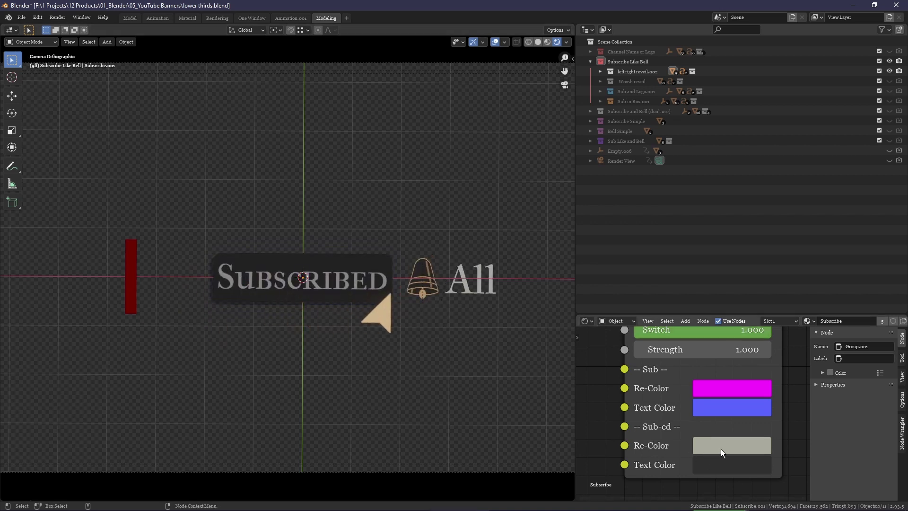
pyautogui.click(721, 449)
pyautogui.moveTo(693, 277); pyautogui.dragTo(611, 266)
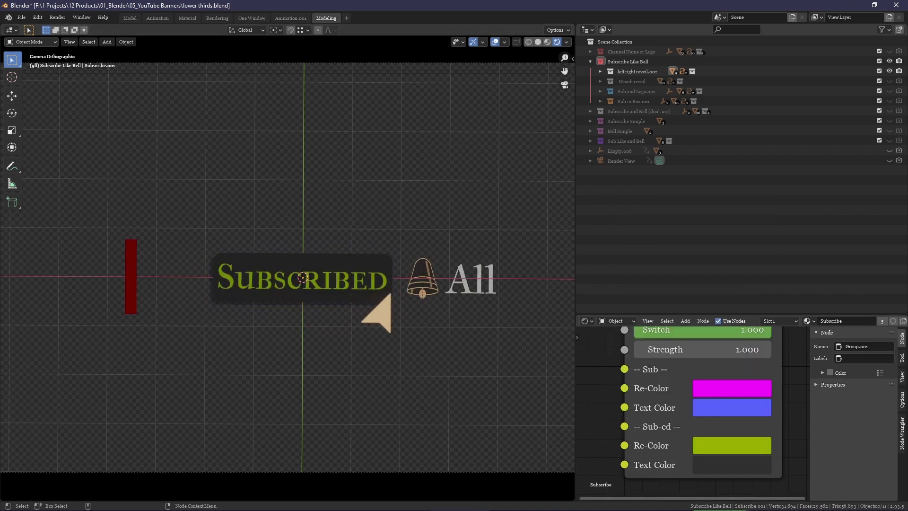
pyautogui.click(740, 452)
pyautogui.click(734, 466)
pyautogui.click(722, 310)
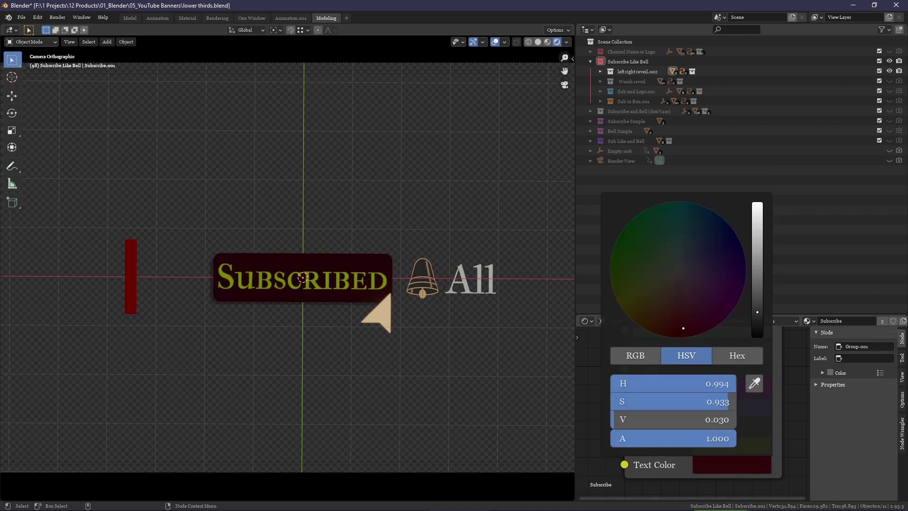
# Hide the overlays with the animation advanced to the bell, and set the bell's Pre Press Color Outer to orange
pyautogui.press('space')
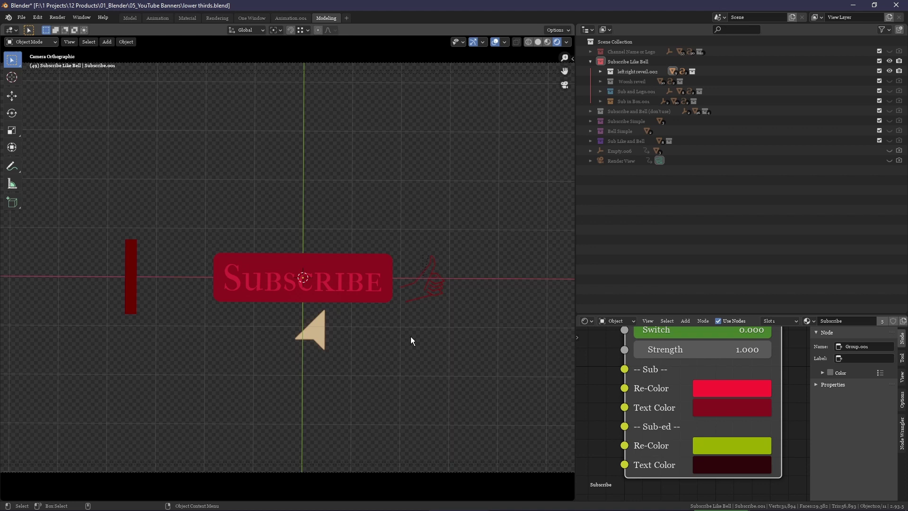
pyautogui.hotkey('shift', 'alt', 'z')
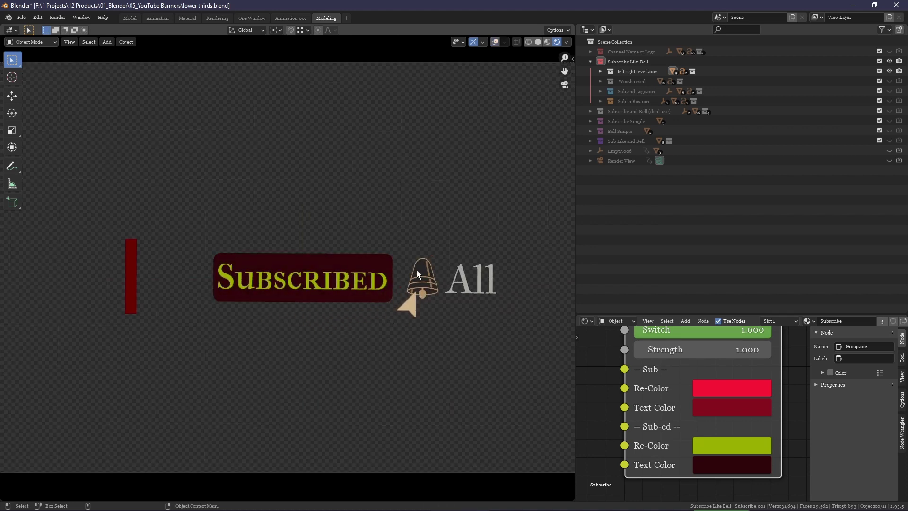
pyautogui.click(417, 273)
pyautogui.moveTo(569, 374); pyautogui.dragTo(488, 349, button='middle')
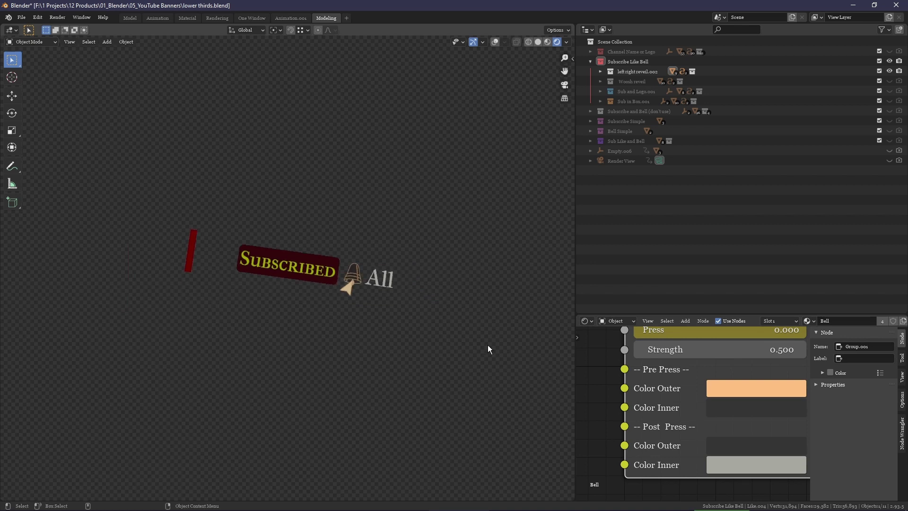
pyautogui.press('KP_0')
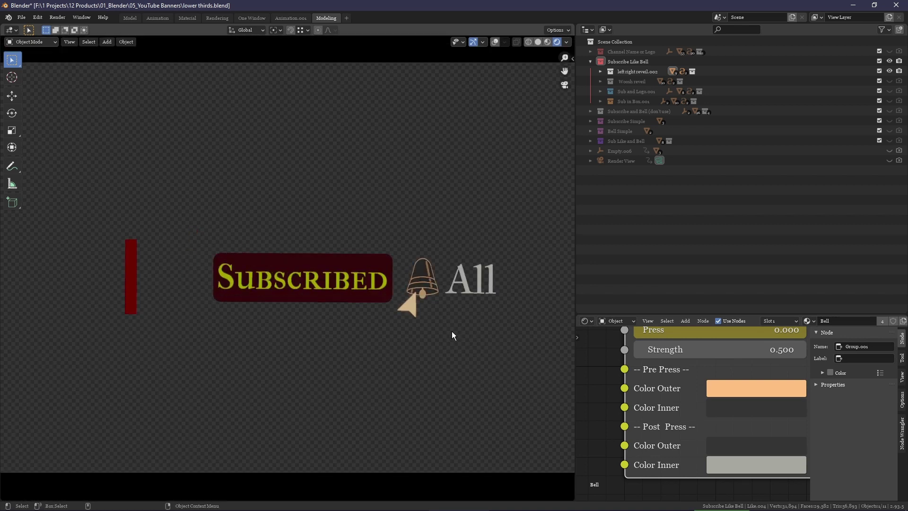
pyautogui.click(717, 387)
pyautogui.moveTo(759, 190); pyautogui.dragTo(690, 257)
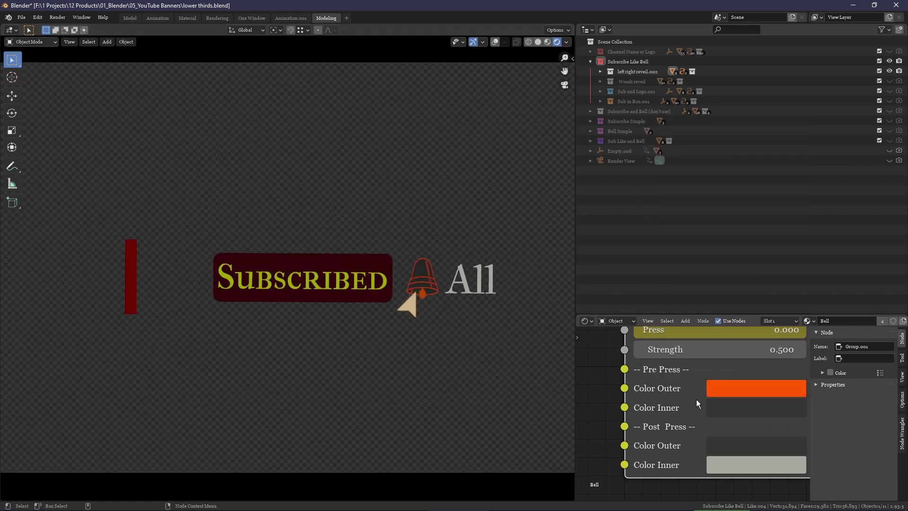
# Set the bell's Pre Press Color Inner to dark purple and its Post Press Color Inner to violet
pyautogui.click(741, 410)
pyautogui.click(755, 471)
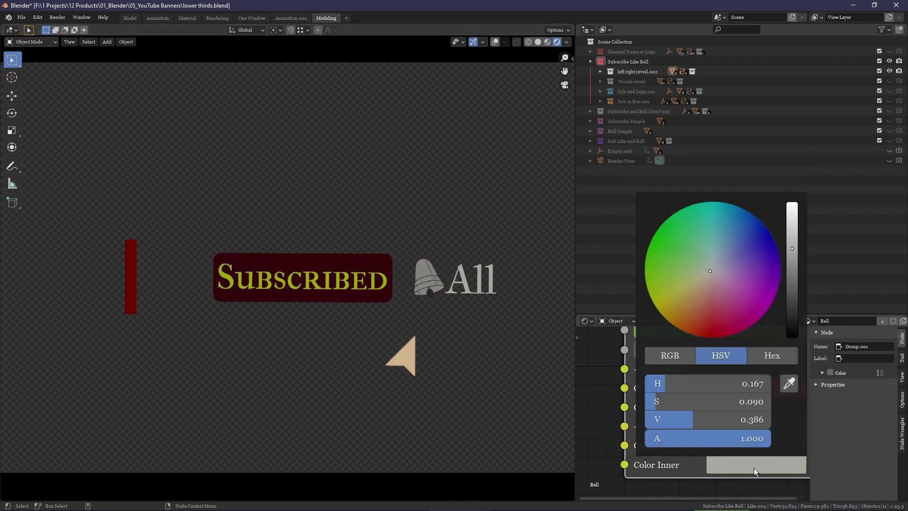
pyautogui.click(770, 287)
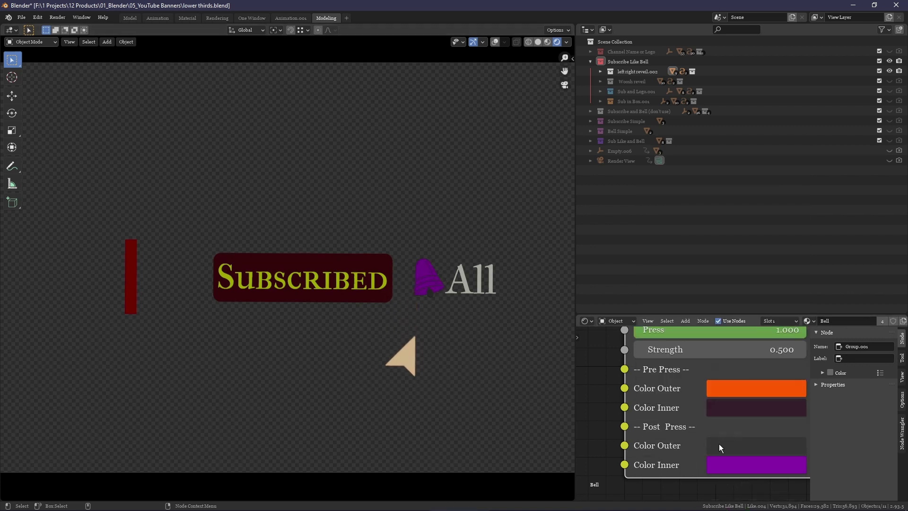
# Set the bell's Post Press Color Inner to dark red and its Post Press Color Outer to white
pyautogui.click(719, 444)
pyautogui.hotkey('ctrl', 'z')
pyautogui.hotkey('ctrl', 'z')
pyautogui.hotkey('shift', 'Left')
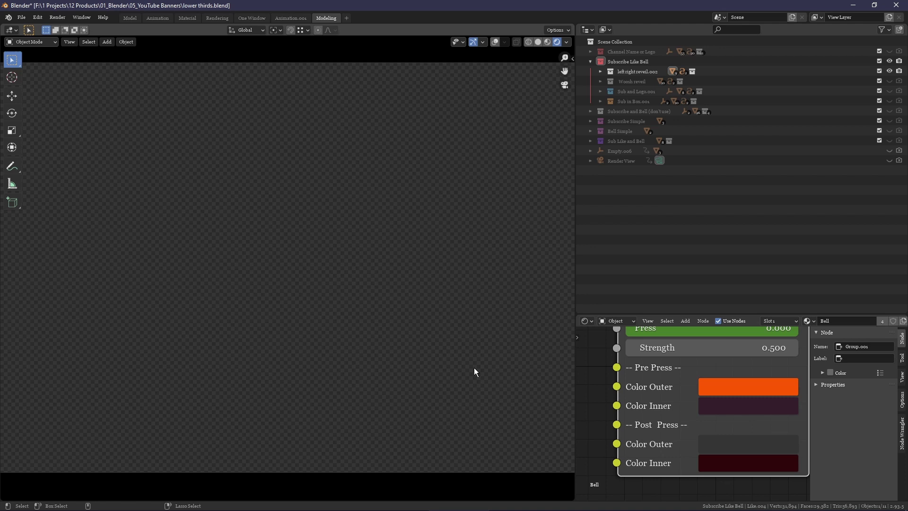
pyautogui.click(742, 440)
pyautogui.moveTo(766, 262); pyautogui.dragTo(790, 172)
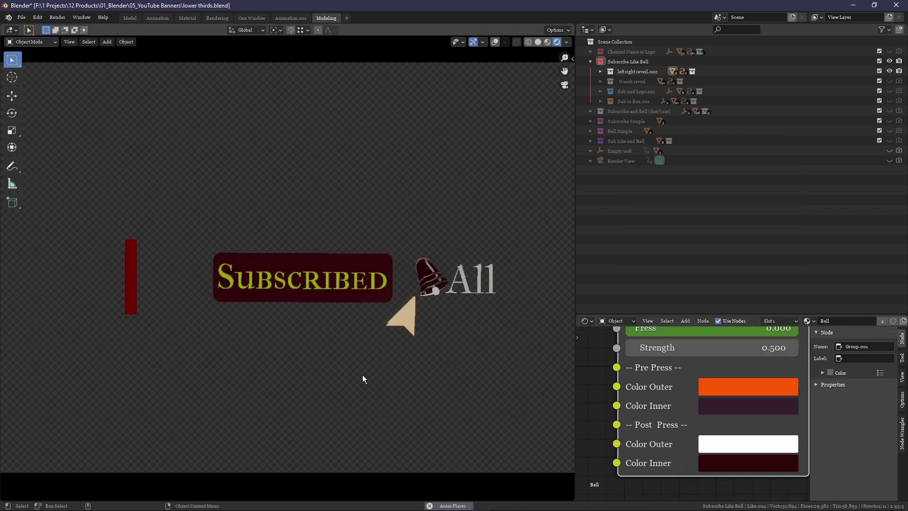
# Select the arrow cursor, try purple as its Re-Color, and return it to light orange
pyautogui.click(411, 400)
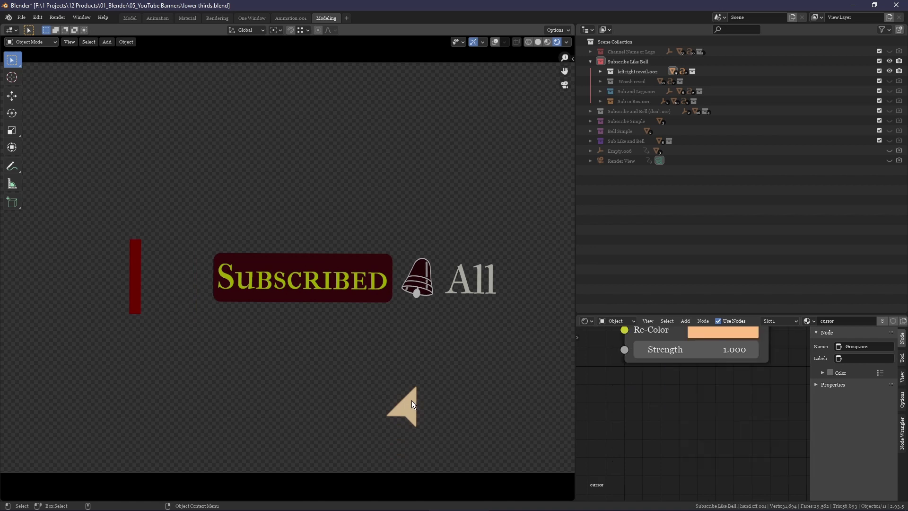
pyautogui.moveTo(695, 350); pyautogui.dragTo(715, 407, button='middle')
pyautogui.click(742, 386)
pyautogui.click(735, 199)
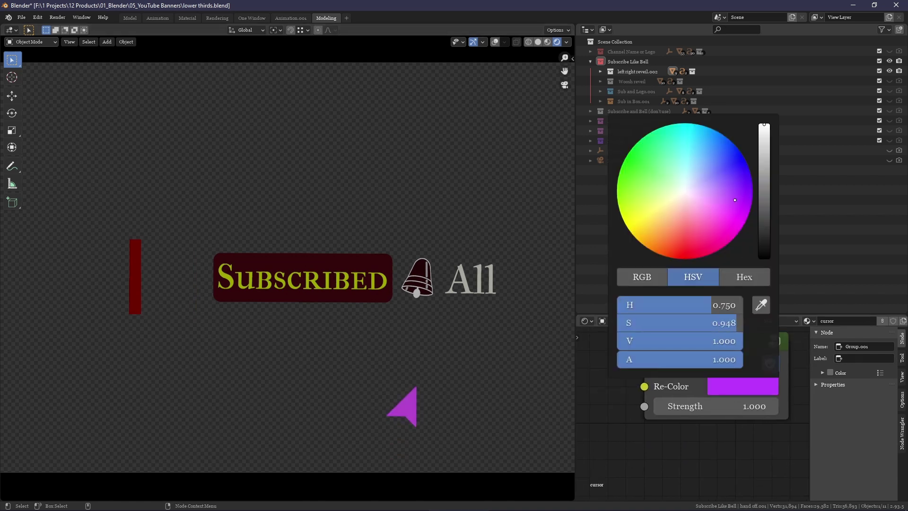
pyautogui.moveTo(735, 199); pyautogui.dragTo(669, 221)
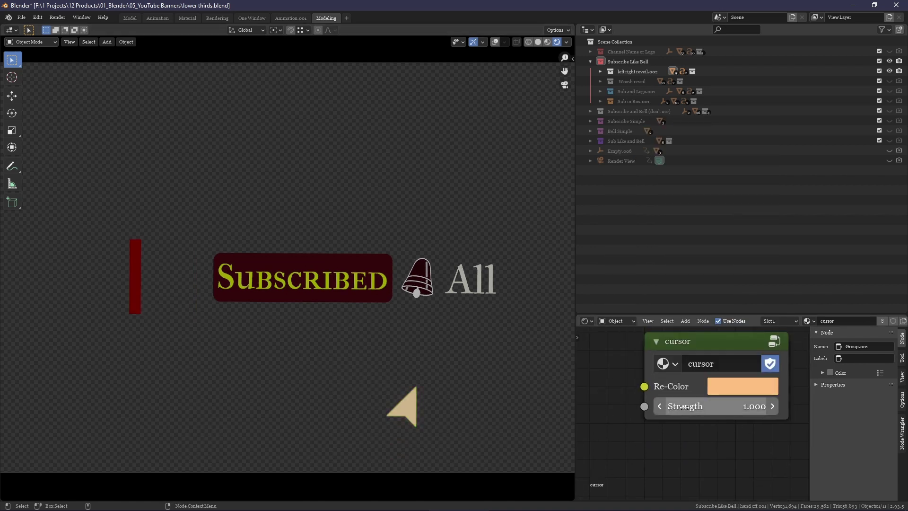
# Set the cursor node's Strength to 9.5 and play the animation to preview the glow
pyautogui.moveTo(684, 407); pyautogui.dragTo(767, 407)
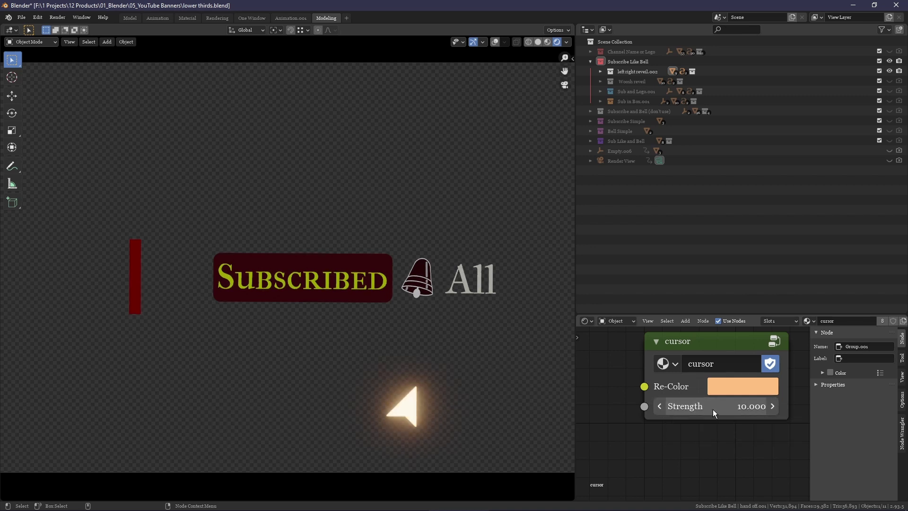
pyautogui.press('space')
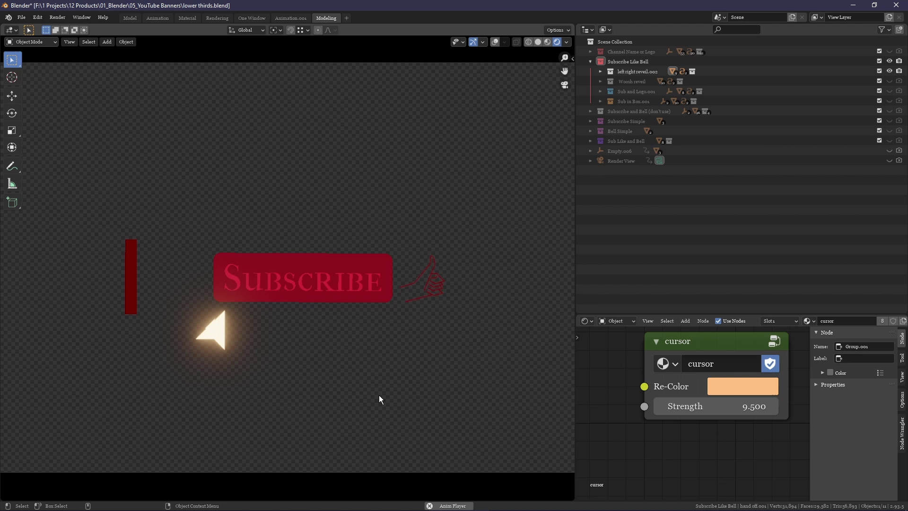
pyautogui.press('space')
# Select the thumbs-up icon, step through its animation, and open the Color2 swatch of its Icon 2 node
pyautogui.click(429, 270)
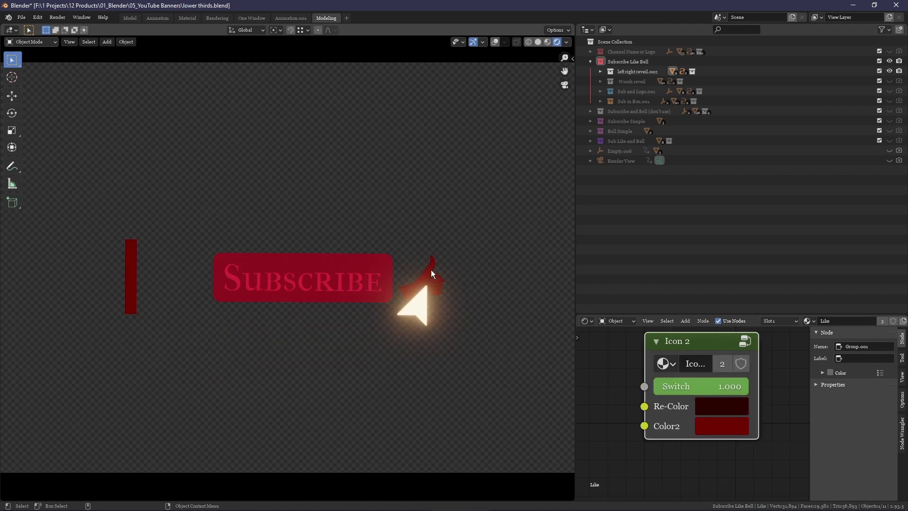
pyautogui.press('space')
pyautogui.press('space')
pyautogui.click(736, 429)
pyautogui.moveTo(738, 240)
pyautogui.mouseDown()
pyautogui.moveTo(738, 202)
pyautogui.moveTo(738, 298)
pyautogui.moveTo(738, 238)
pyautogui.mouseUp()
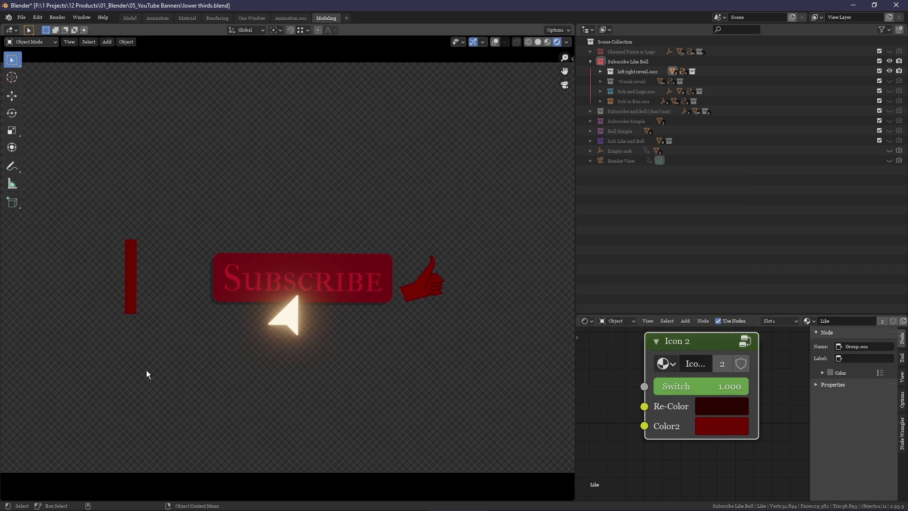
# Select the red vertical bar to examine its colour node and play through the banner animation
pyautogui.click(128, 274)
pyautogui.press('space')
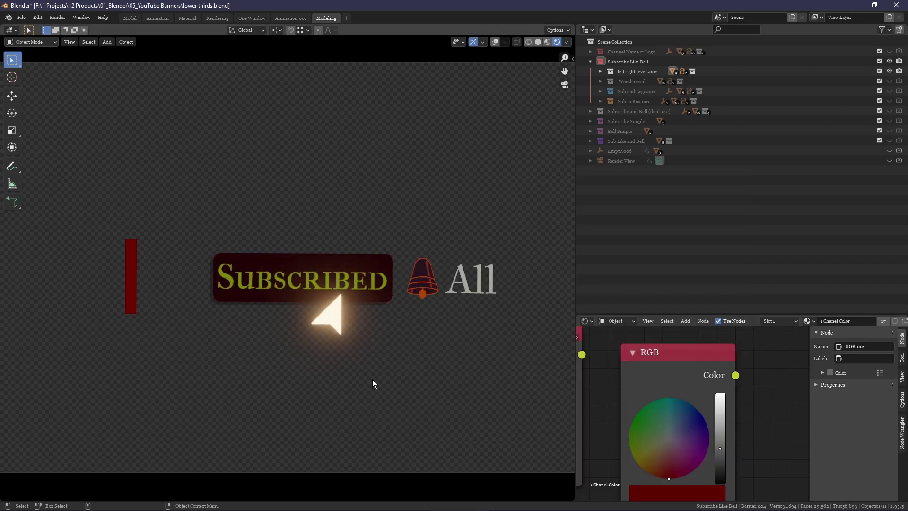
pyautogui.press('space')
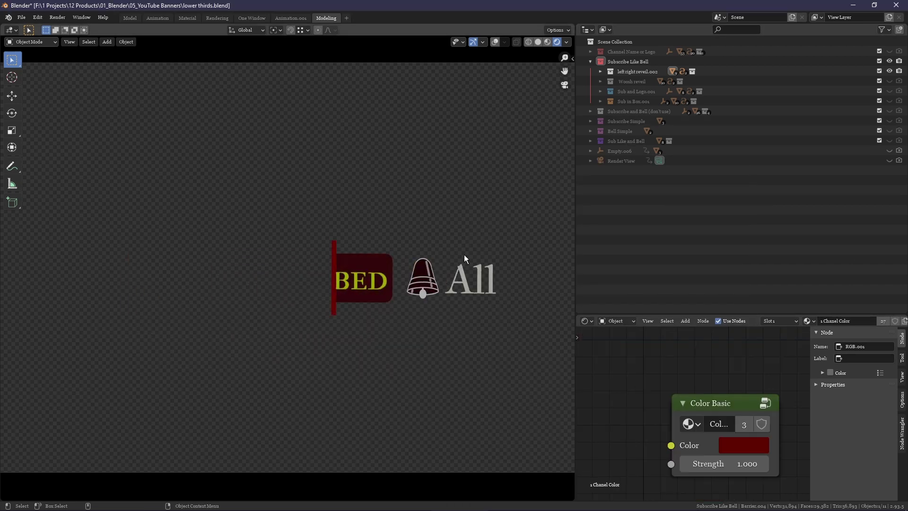
pyautogui.click(452, 342)
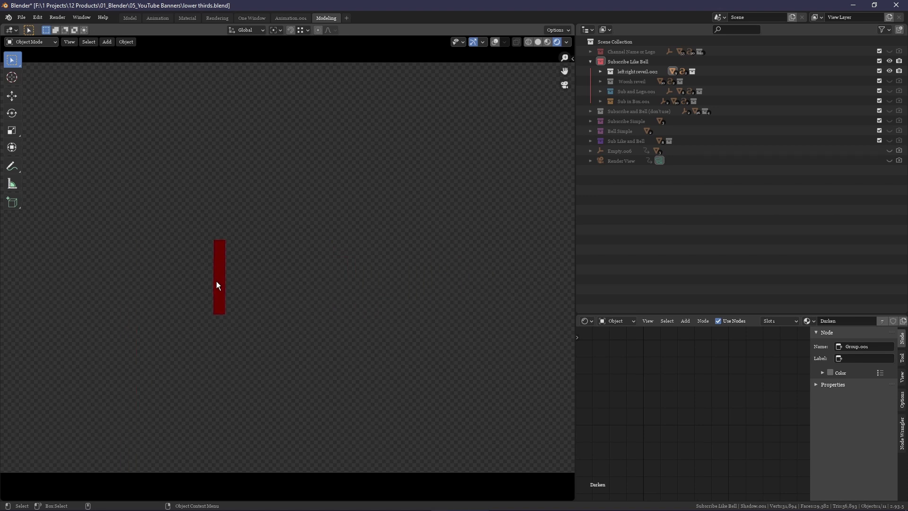
pyautogui.click(216, 281)
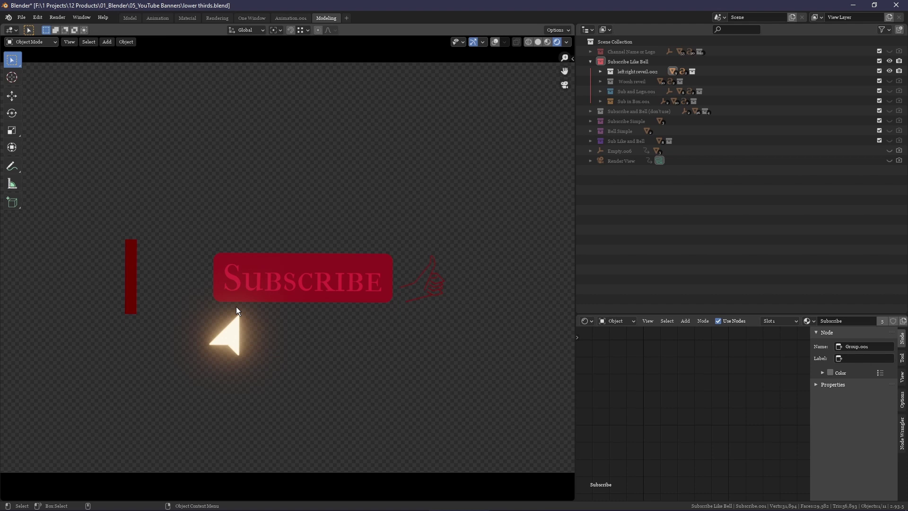
# Hide the left right reveil.002 collection, show Sub and Logo.001 instead, and preview its animation
pyautogui.click(631, 71)
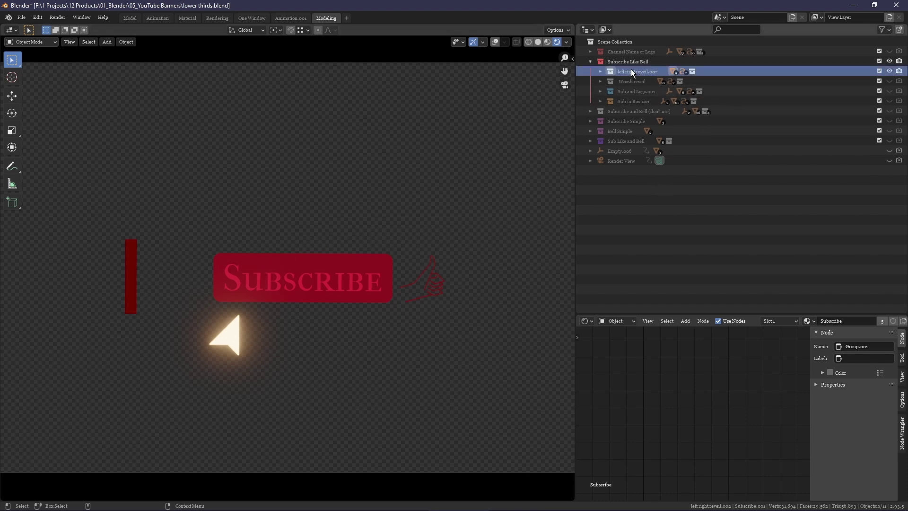
pyautogui.click(889, 71)
pyautogui.click(890, 91)
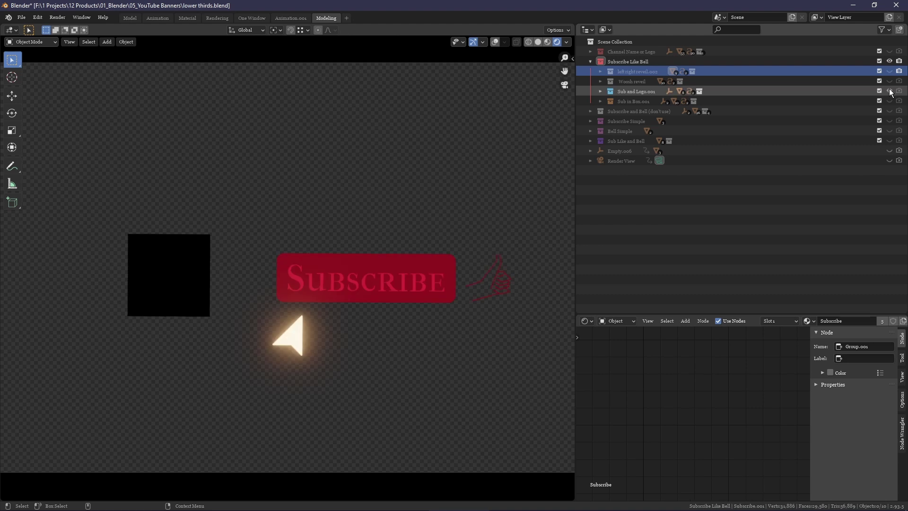
pyautogui.click(167, 257)
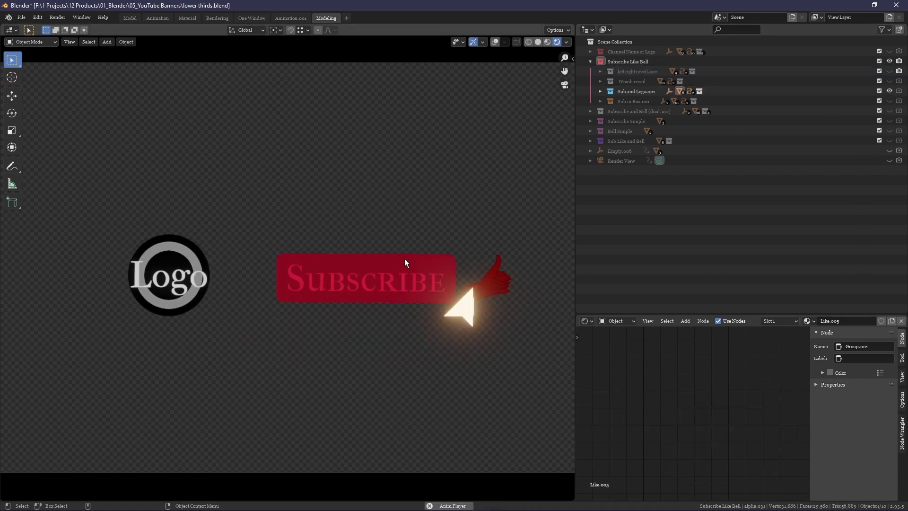
# Hide Sub and Logo.001 and Subscribe Like Bell, show Channel Name or Logo, and select the heading banner's main surface
pyautogui.click(634, 71)
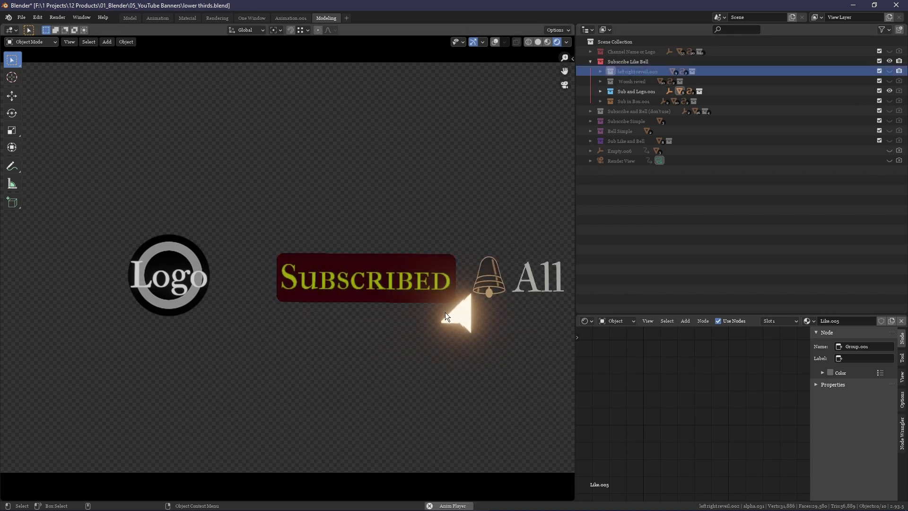
pyautogui.click(889, 91)
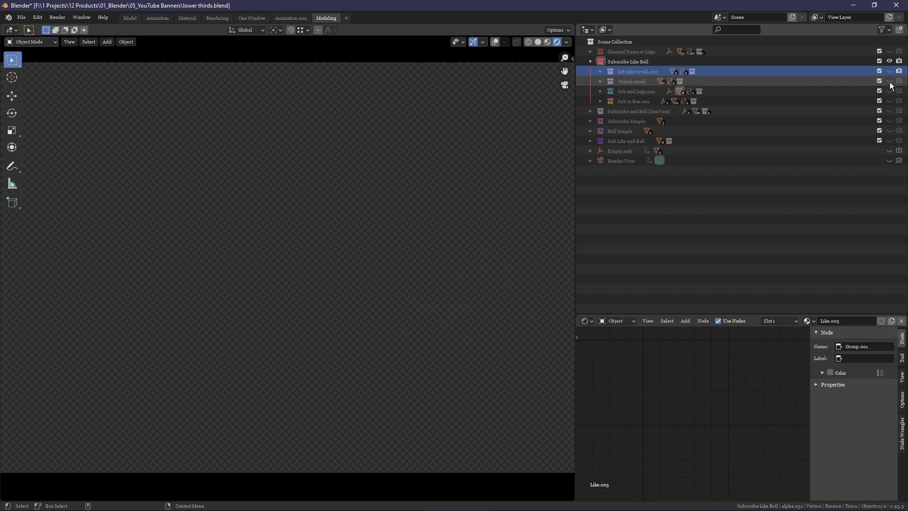
pyautogui.click(889, 52)
pyautogui.click(889, 51)
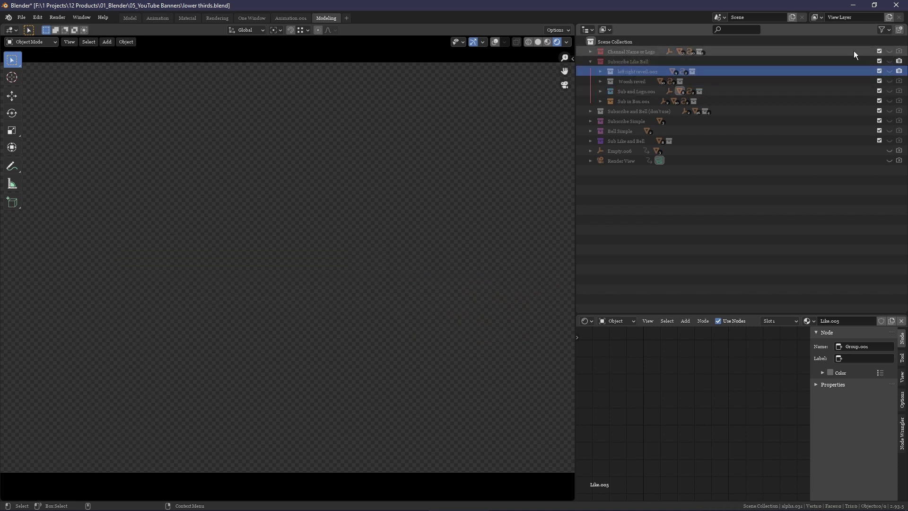
pyautogui.click(890, 51)
pyautogui.click(406, 272)
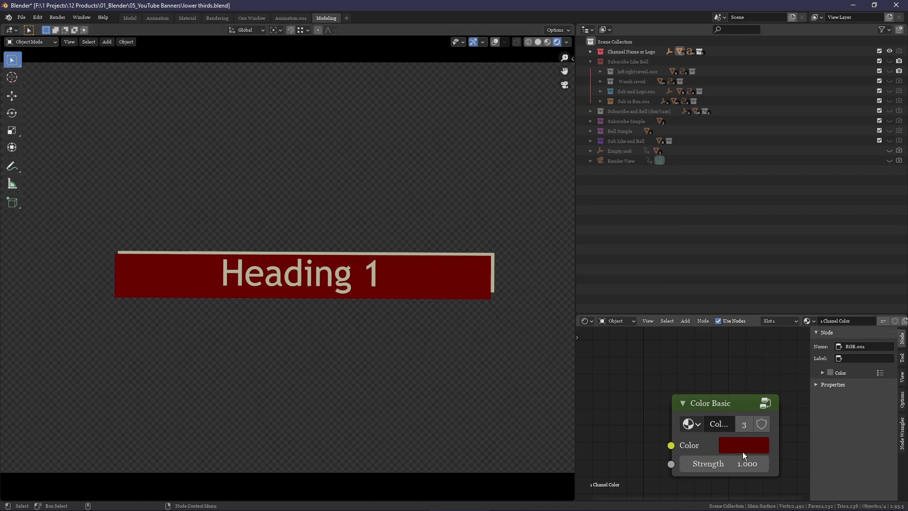
# Try other hues for the Color of the heading banner's second surface, which uses the 2 Highlight material
pyautogui.click(445, 254)
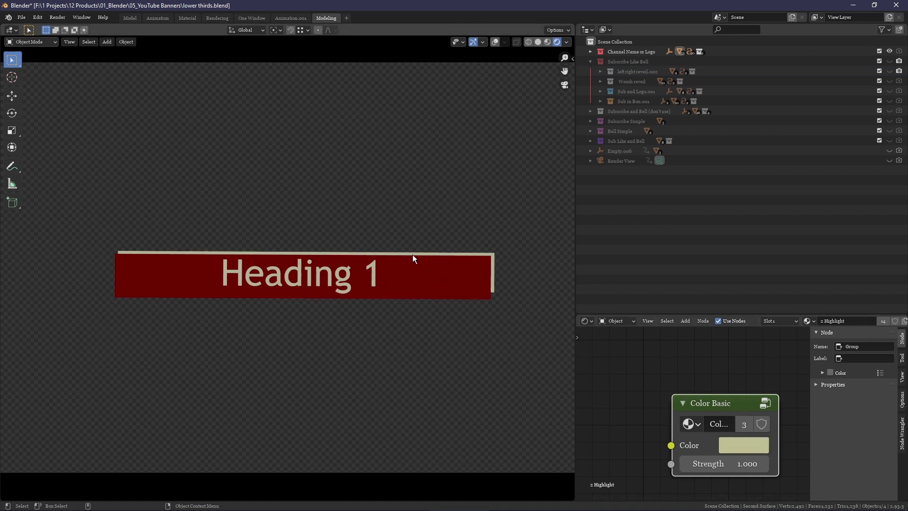
pyautogui.click(745, 446)
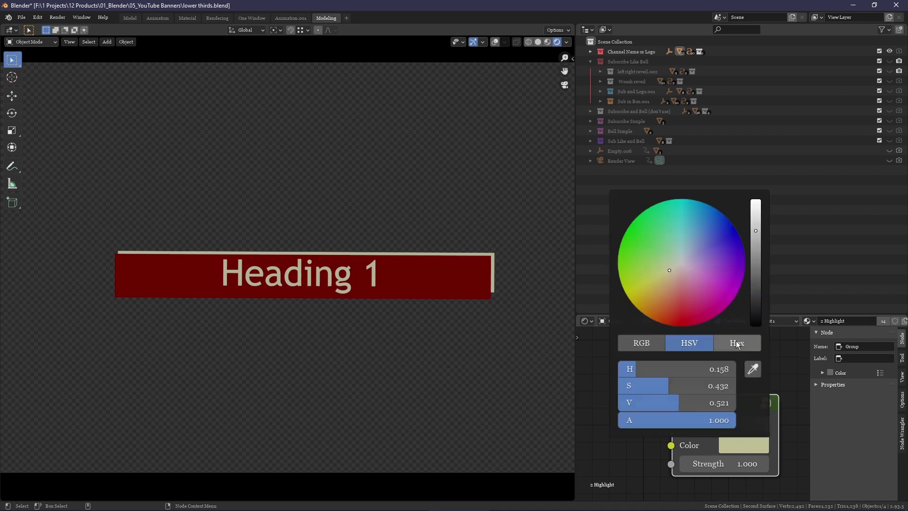
pyautogui.moveTo(693, 267)
pyautogui.mouseDown()
pyautogui.moveTo(707, 281)
pyautogui.moveTo(660, 305)
pyautogui.moveTo(619, 275)
pyautogui.moveTo(621, 243)
pyautogui.mouseUp()
pyautogui.moveTo(685, 198); pyautogui.dragTo(736, 229)
pyautogui.press('Escape')
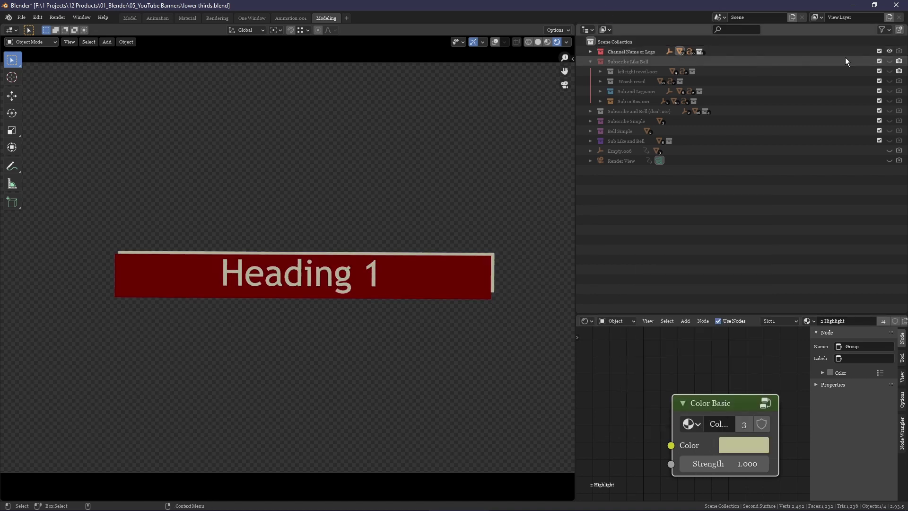
# Show the Subscribe Like Bell collection in place of Channel Name or Logo and play its animation
pyautogui.keyDown('ctrl'); pyautogui.click(889, 61); pyautogui.keyUp('ctrl')
pyautogui.press('space')
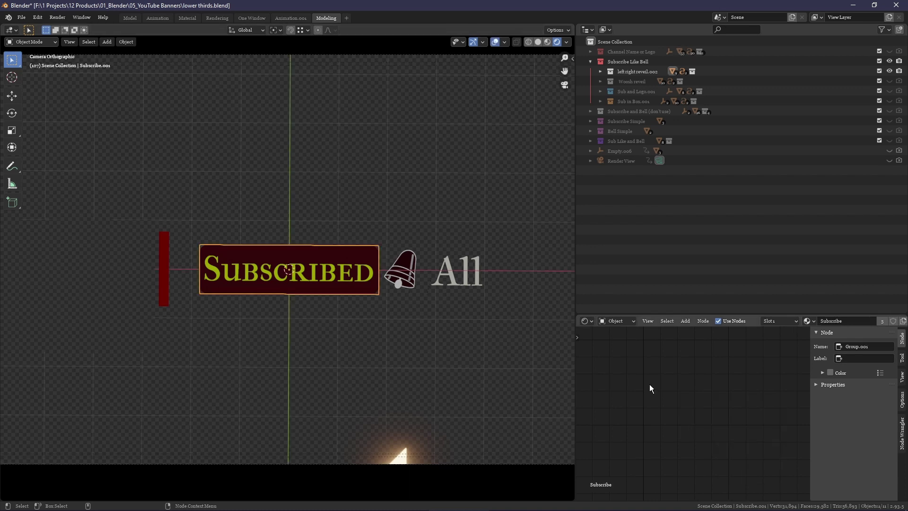
# Bring the Subscribed button's Icon node into view and try changing its Switch value
pyautogui.scroll(-8, 648, 385)
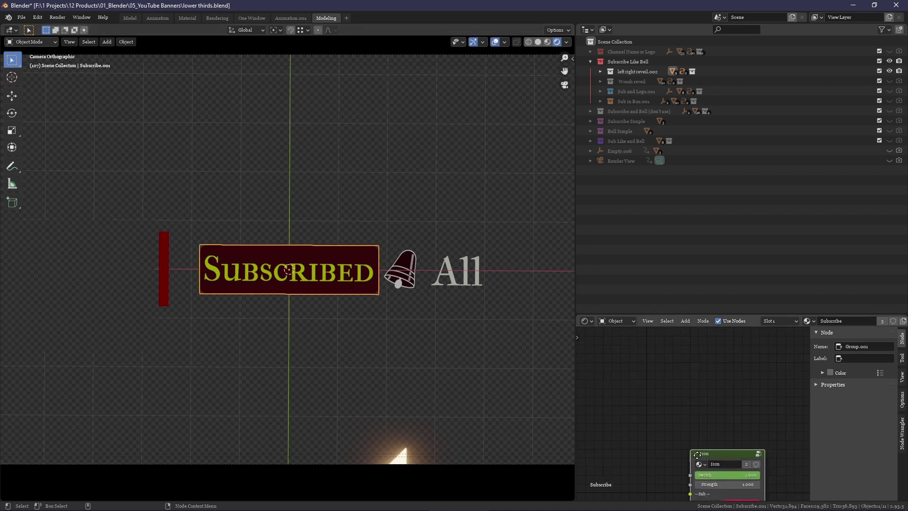
pyautogui.moveTo(711, 483); pyautogui.dragTo(725, 404, button='middle')
pyautogui.scroll(4, 710, 403)
pyautogui.scroll(1, 725, 404)
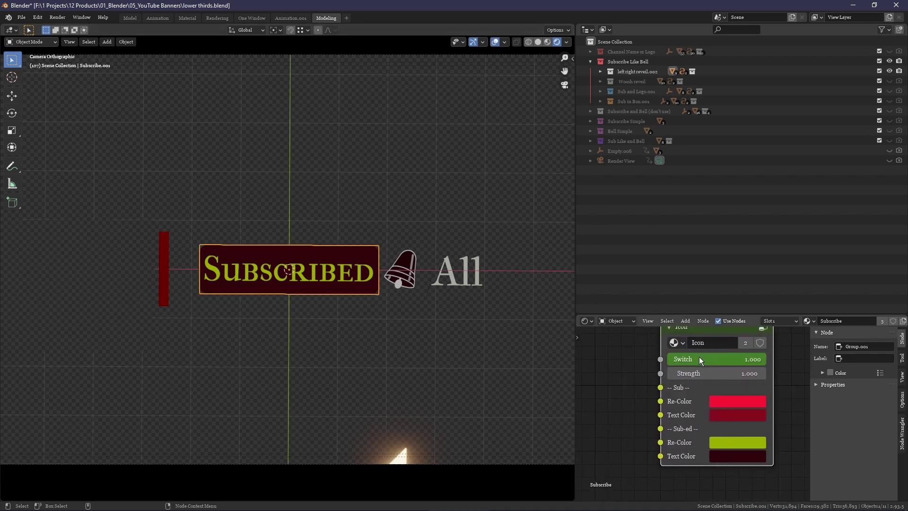
pyautogui.moveTo(712, 359); pyautogui.dragTo(671, 362)
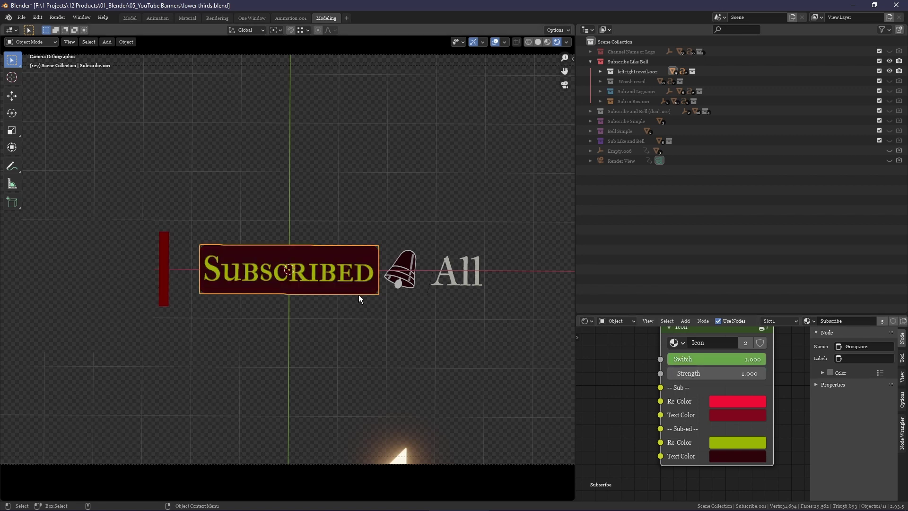
pyautogui.click(503, 358)
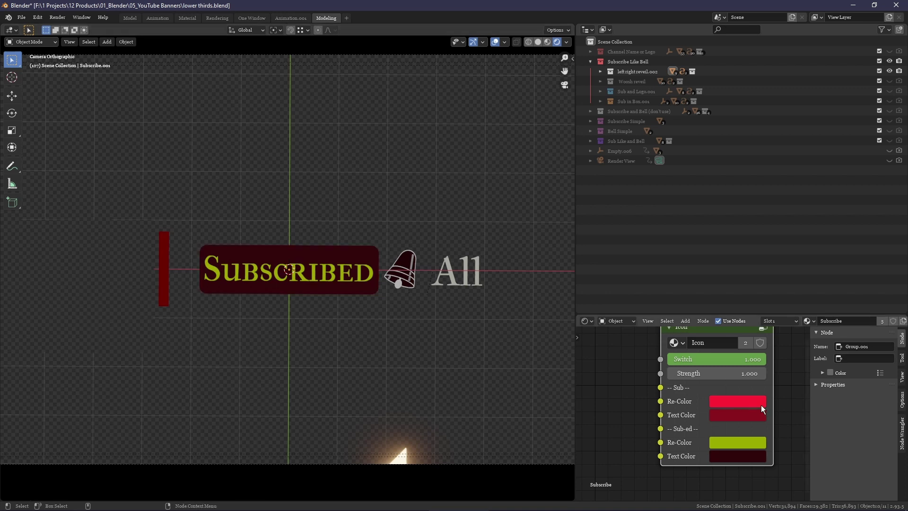
# Hide the Subscribe Like Bell collection, show Channel Name or Logo, and play the heading animation
pyautogui.click(890, 61)
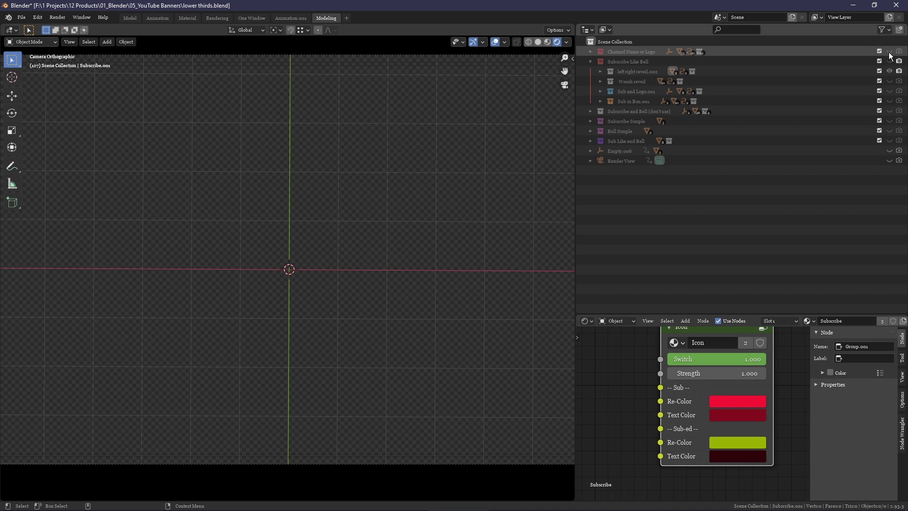
pyautogui.click(890, 51)
pyautogui.press('space')
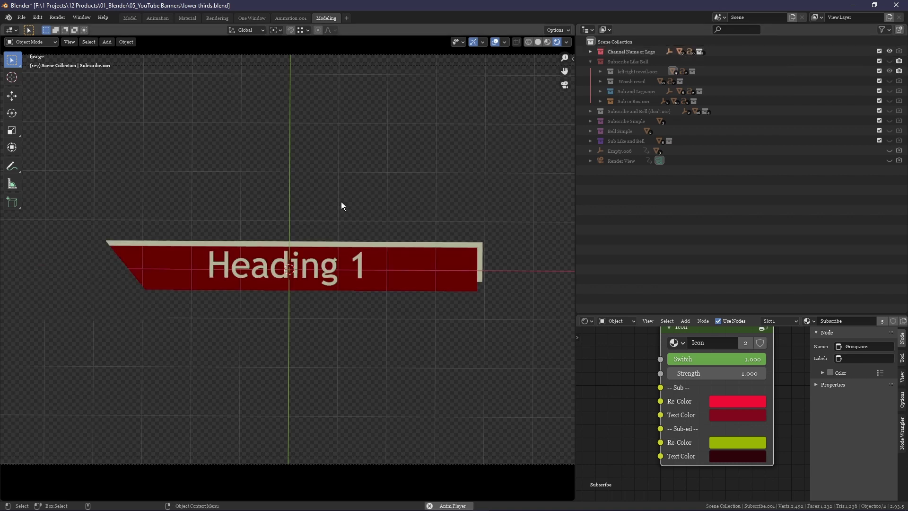
# Expand Channel Name or Logo with its subcollections collapsed, and swap left right reveil.004 for Left Logo Reveal in the viewport
pyautogui.keyDown('shift'); pyautogui.click(590, 51); pyautogui.keyUp('shift')
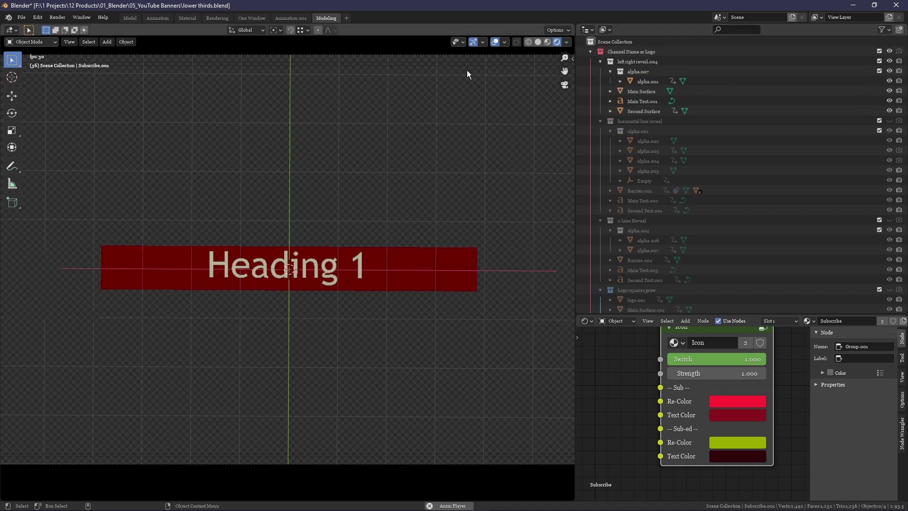
pyautogui.moveTo(599, 61); pyautogui.dragTo(590, 180)
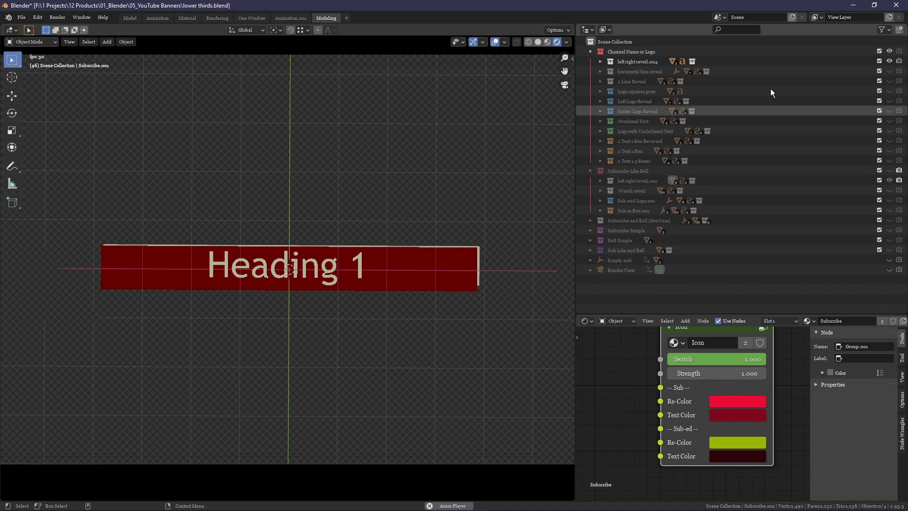
pyautogui.click(890, 62)
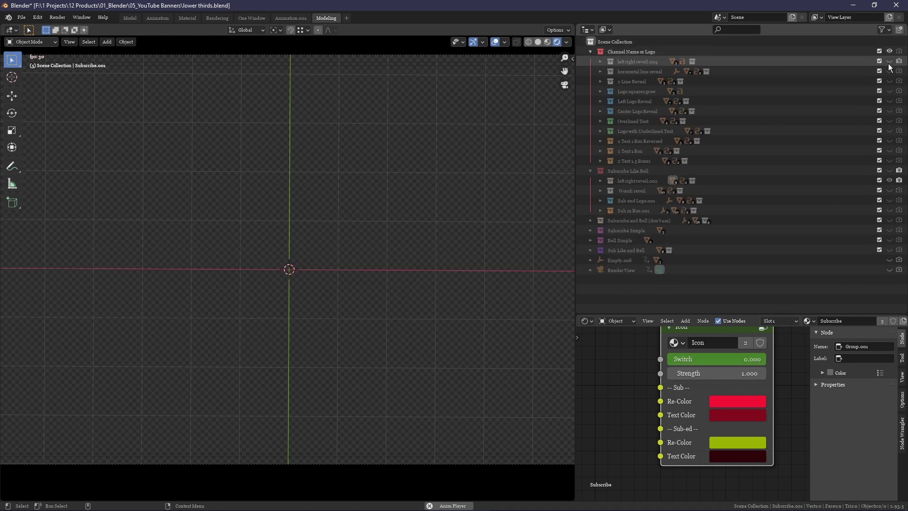
pyautogui.click(890, 91)
pyautogui.click(889, 91)
pyautogui.click(889, 101)
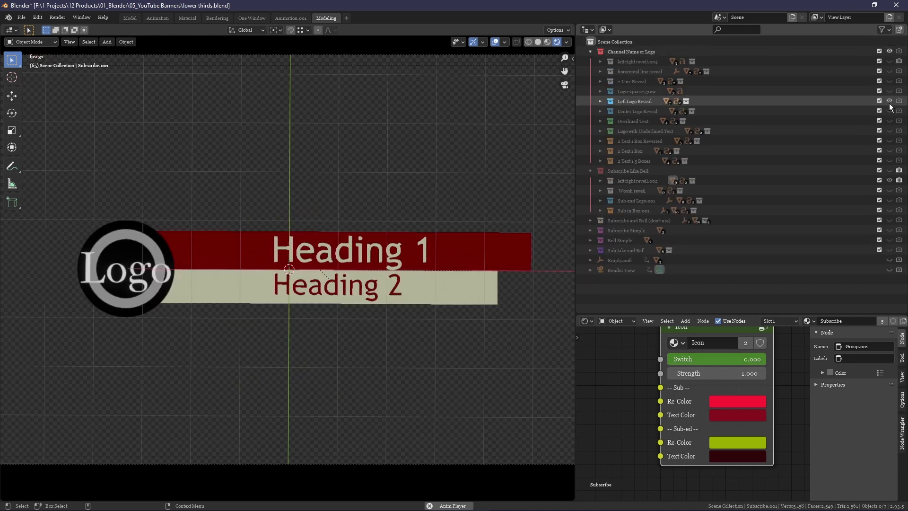
# Preview Center Logo Reveal in the viewport in place of Left Logo Reveal, and switch back to Left Logo Reveal
pyautogui.click(890, 101)
pyautogui.click(889, 111)
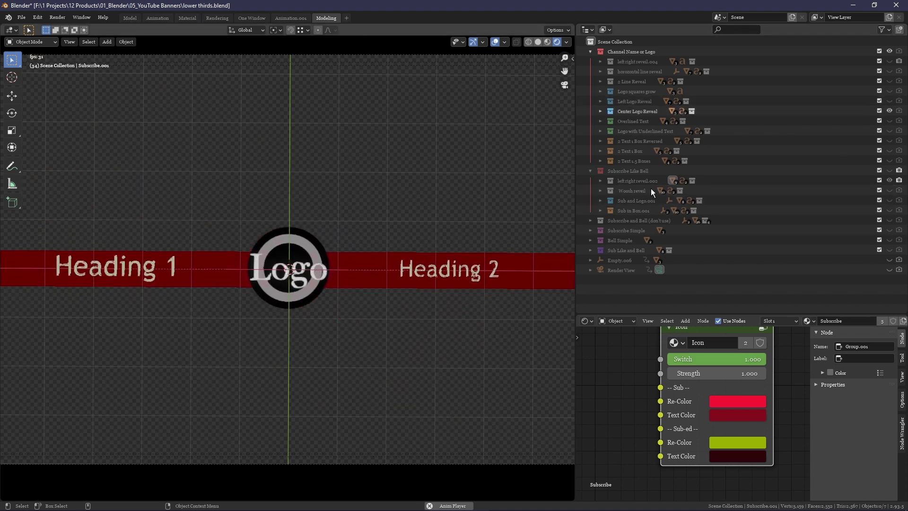
pyautogui.click(888, 110)
pyautogui.click(889, 101)
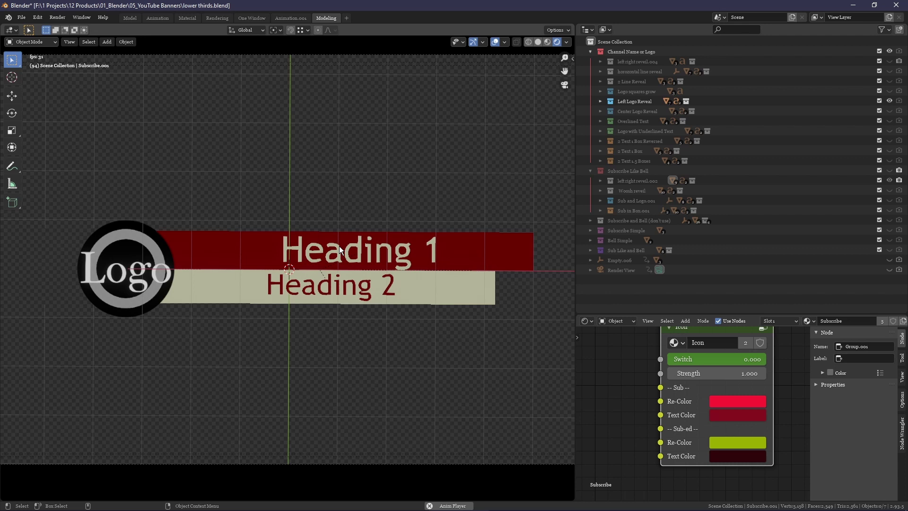
# Try a green Color on the heading bars' 1 Chanel Color material in the Color Basic node, and cancel it
pyautogui.click(177, 285)
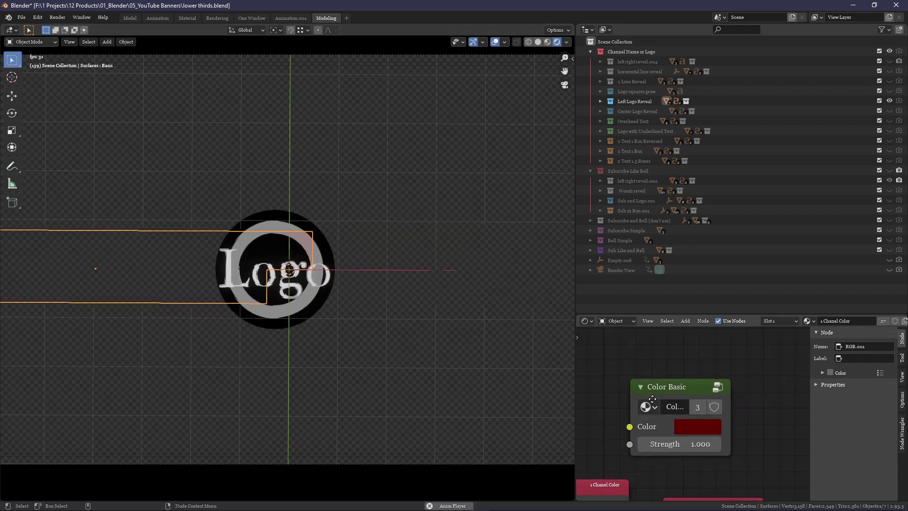
pyautogui.scroll(2, 651, 382)
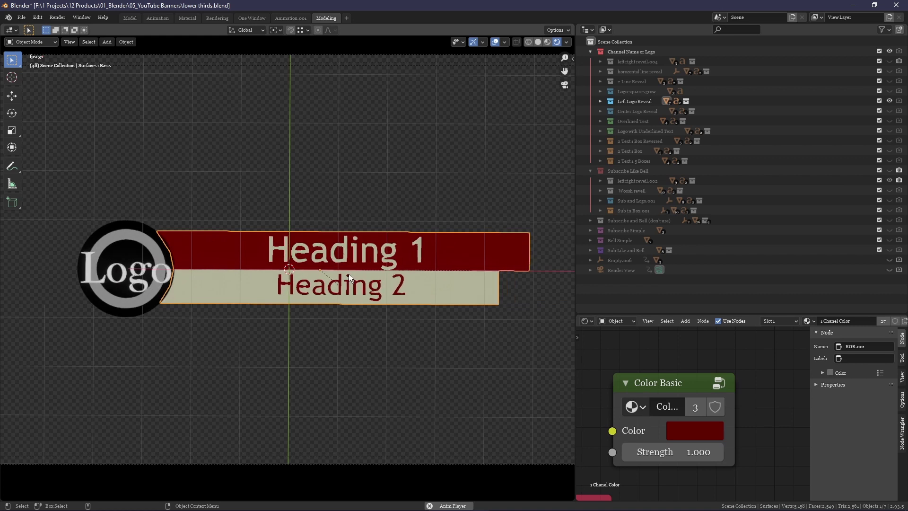
pyautogui.click(705, 430)
pyautogui.moveTo(752, 265); pyautogui.dragTo(726, 155)
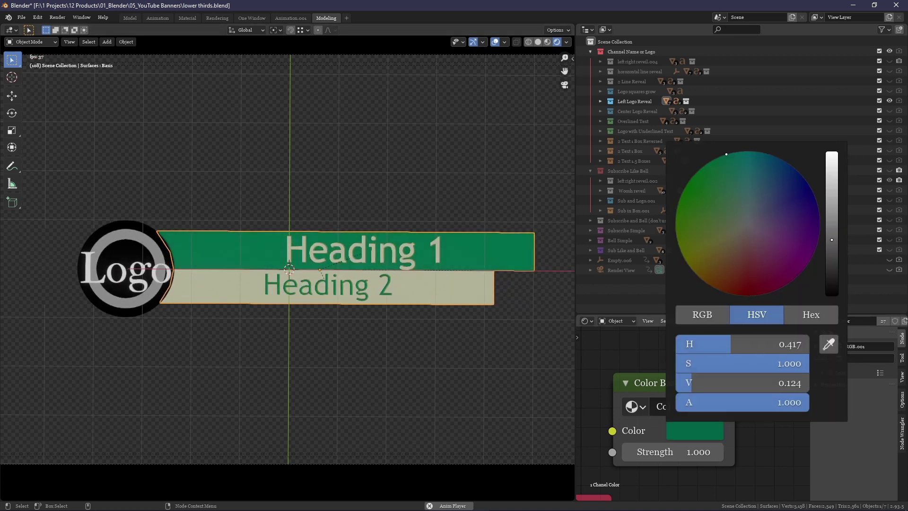
pyautogui.press('Escape')
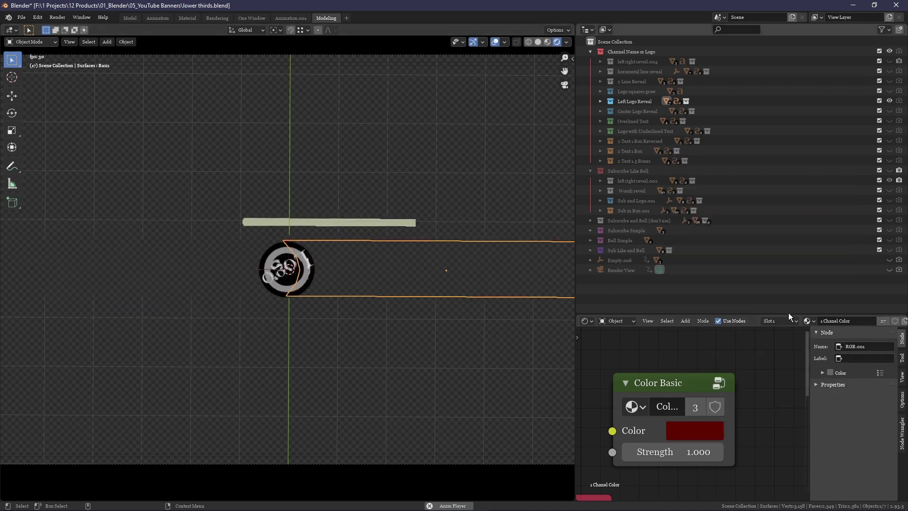
# Switch the heading bars to material slot 2 and try a blue Color for 2 Highlight, cancelling the change
pyautogui.click(781, 320)
pyautogui.click(741, 353)
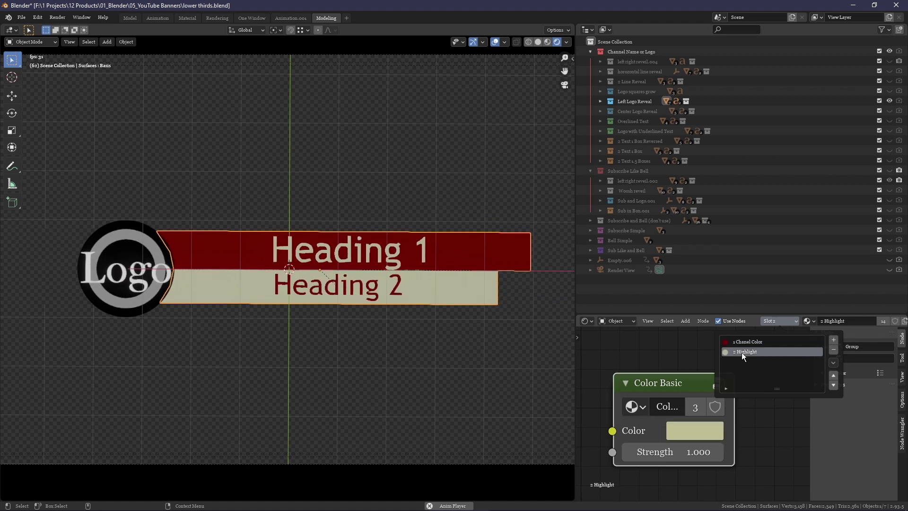
pyautogui.click(683, 429)
pyautogui.moveTo(699, 254)
pyautogui.mouseDown()
pyautogui.moveTo(799, 258)
pyautogui.moveTo(710, 283)
pyautogui.moveTo(678, 202)
pyautogui.moveTo(726, 155)
pyautogui.moveTo(807, 182)
pyautogui.mouseUp()
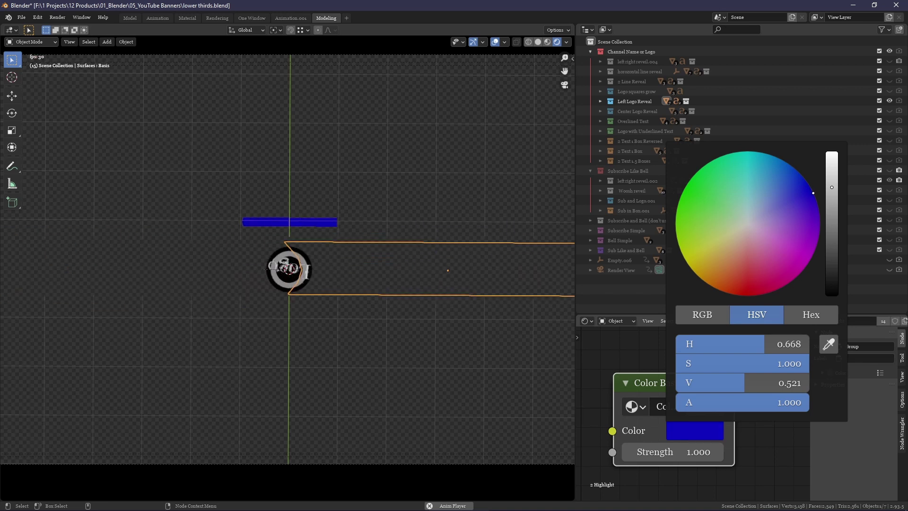
pyautogui.rightClick(813, 193)
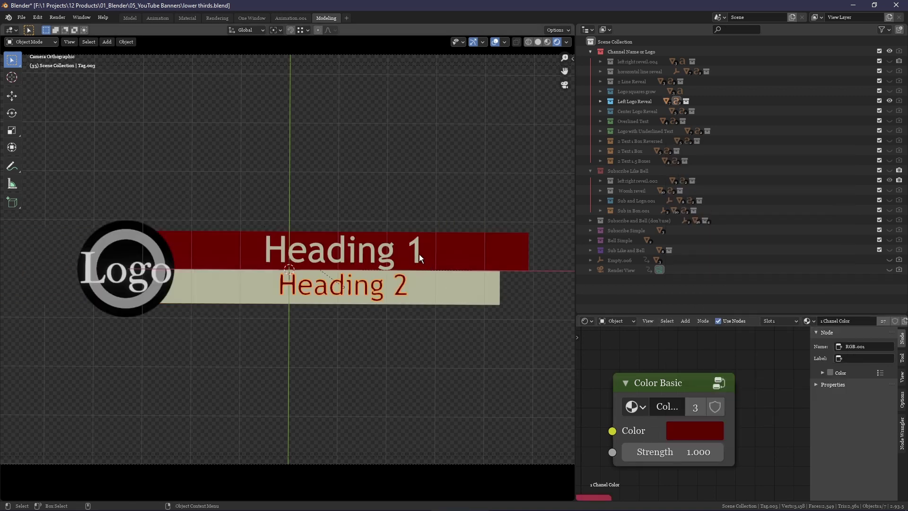
# Replace the Heading 1 text of Left Logo Reveal with "Inlet Animations"
pyautogui.click(419, 254)
pyautogui.press('Tab')
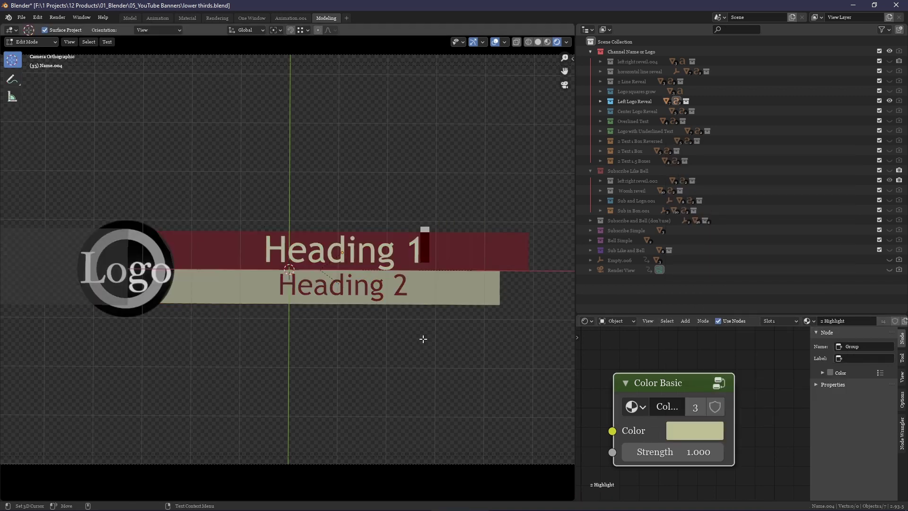
pyautogui.press('BackSpace')
pyautogui.press('BackSpace')
pyautogui.press('BackSpace')
pyautogui.press('BackSpace')
pyautogui.write('In')
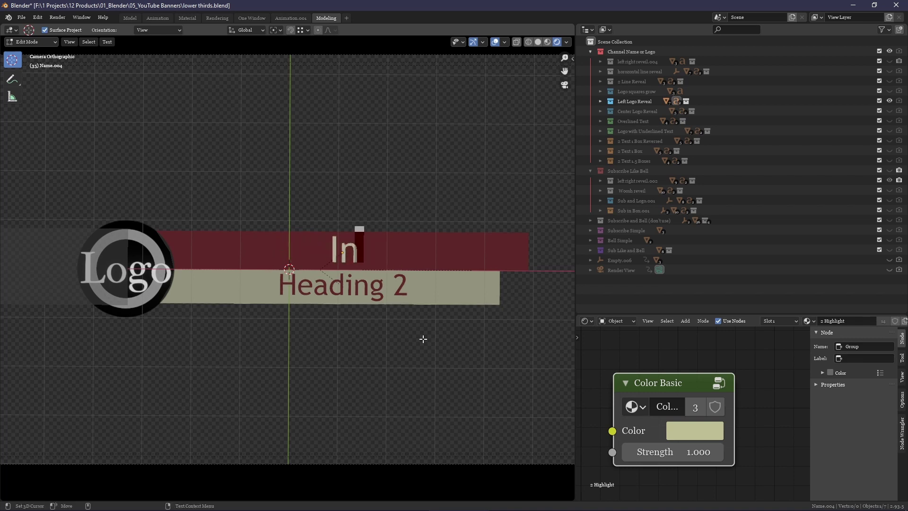
pyautogui.write('let Animations')
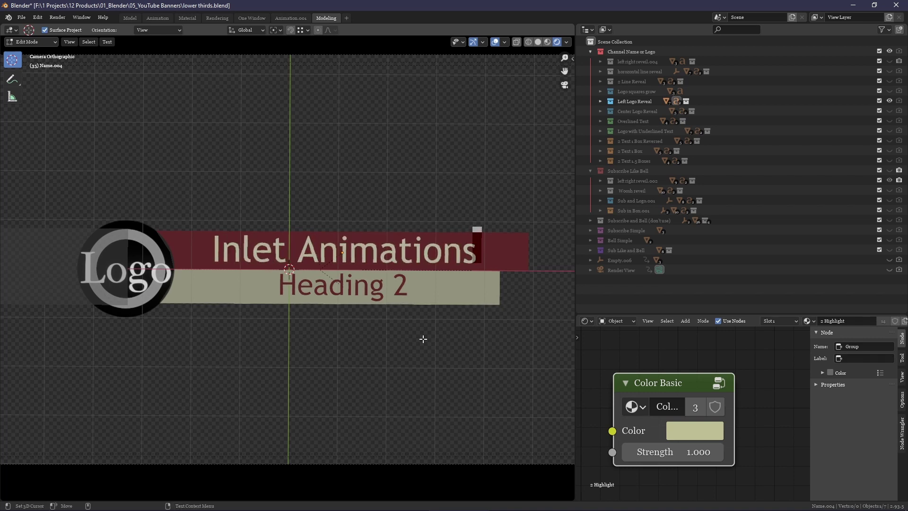
pyautogui.press('Tab')
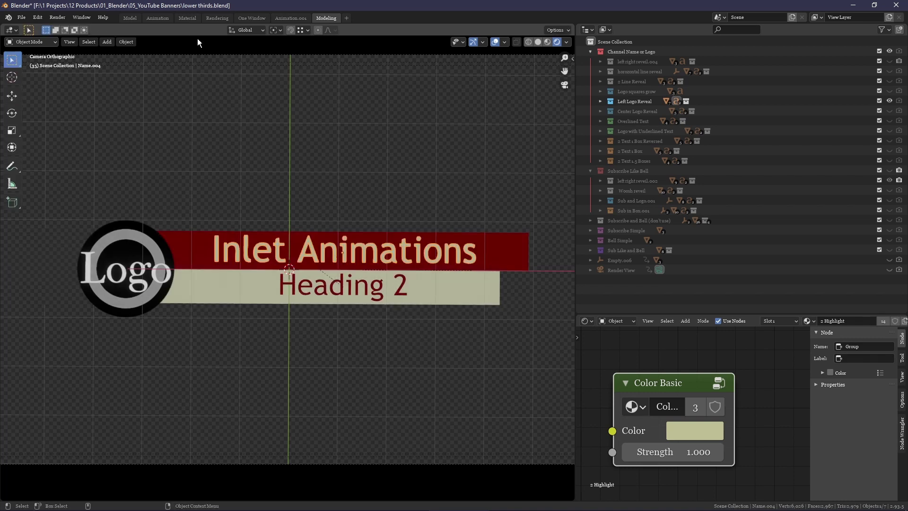
# Hide Left Logo Reveal and preview left right reveil.004, horizontal line reveal and 2 Line Reveal one at a time
pyautogui.click(889, 101)
pyautogui.click(889, 61)
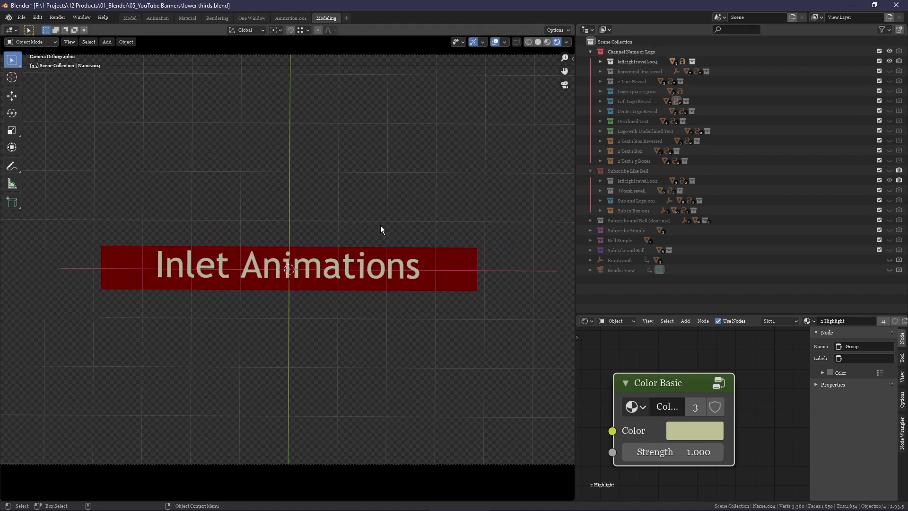
pyautogui.click(889, 61)
pyautogui.click(889, 71)
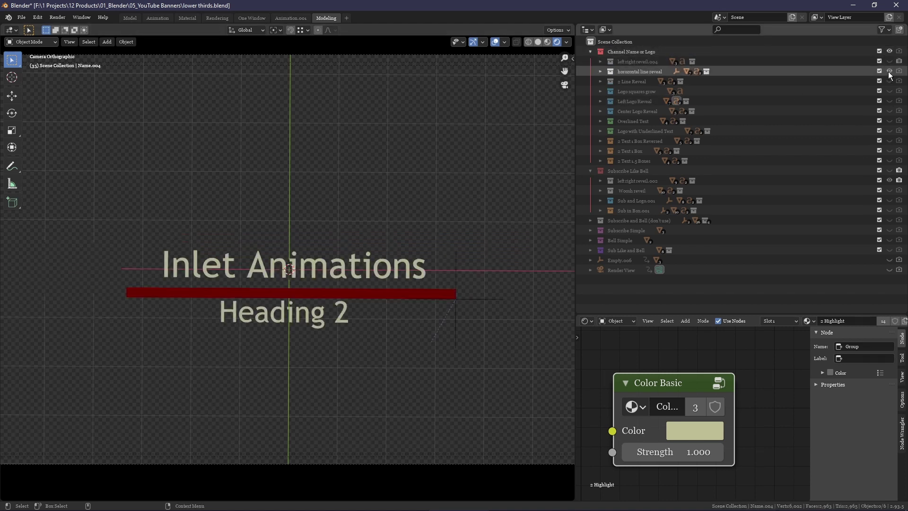
pyautogui.click(889, 71)
pyautogui.click(889, 81)
pyautogui.click(889, 81)
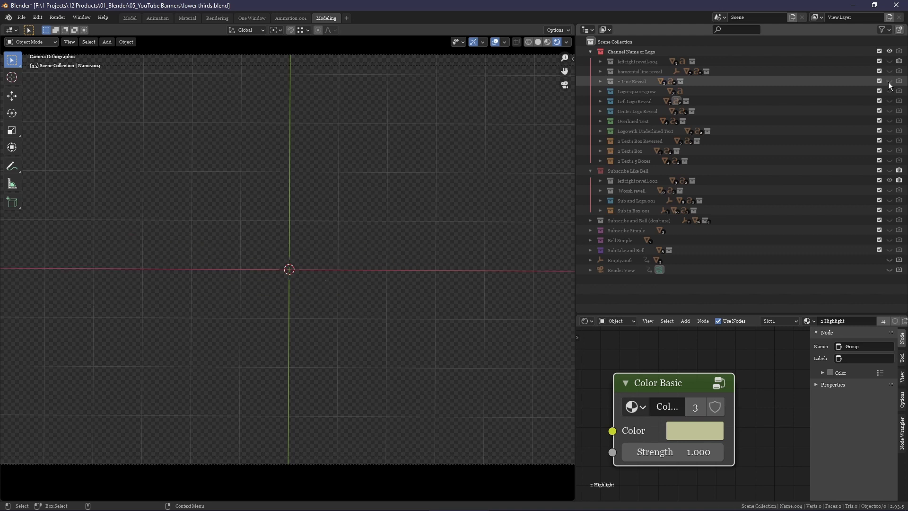
# Show Logo squares grow with the animation playing, and briefly preview Center Logo Reveal in its place
pyautogui.click(889, 91)
pyautogui.press('space')
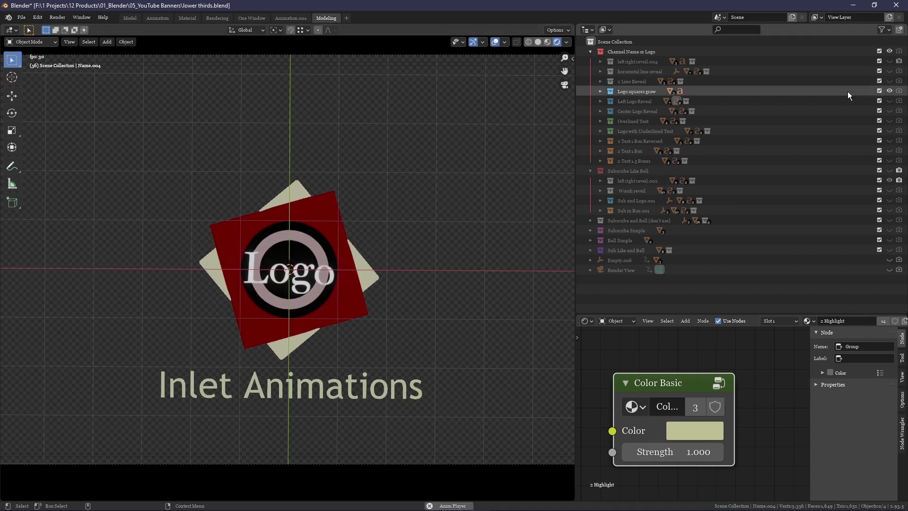
pyautogui.click(890, 91)
pyautogui.click(890, 111)
pyautogui.click(890, 111)
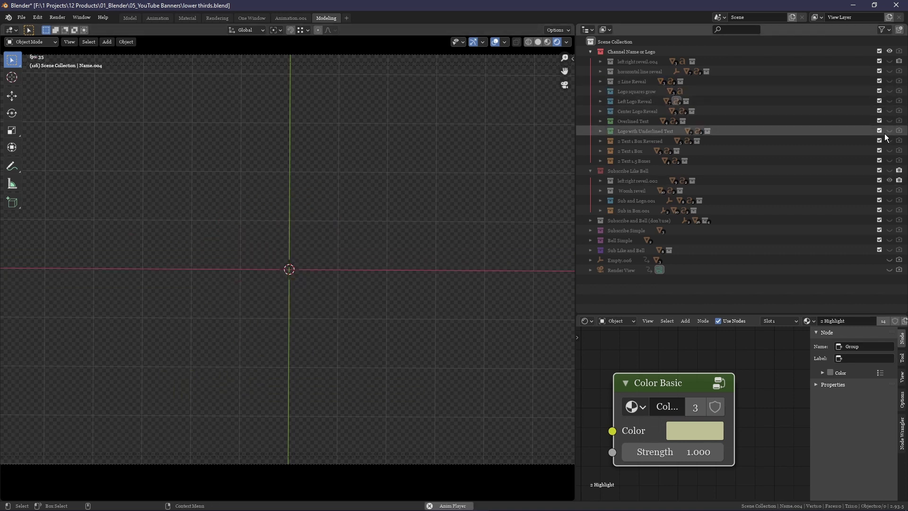
# Show Logo with Underlined Text and replace its Heading 2 text with "Welcome"
pyautogui.click(885, 132)
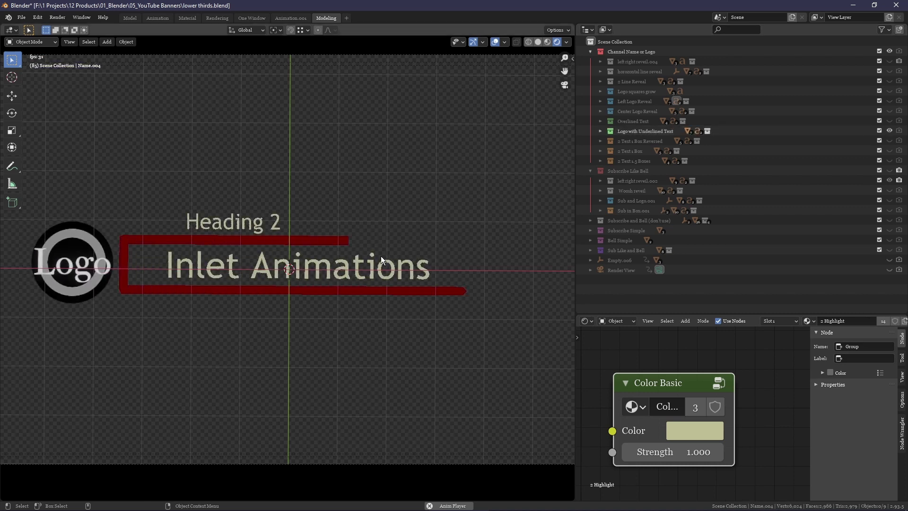
pyautogui.click(215, 219)
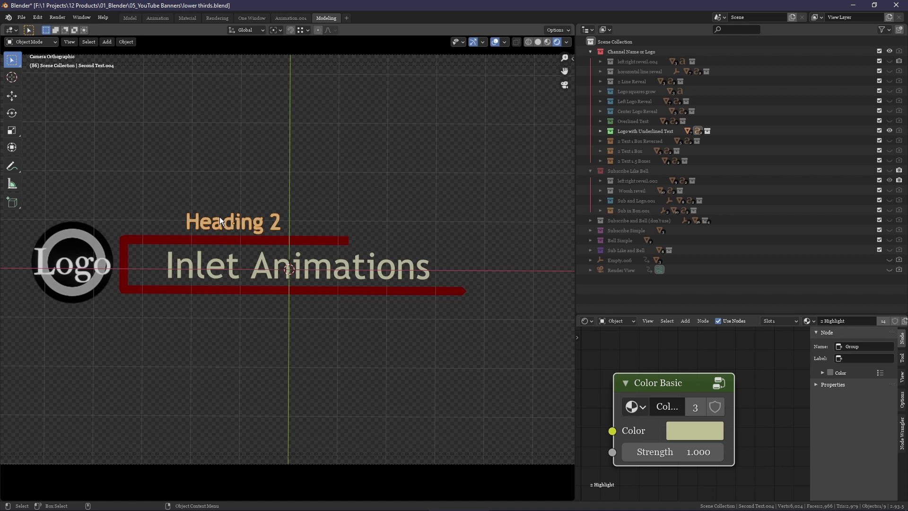
pyautogui.press('Tab')
pyautogui.press('BackSpace')
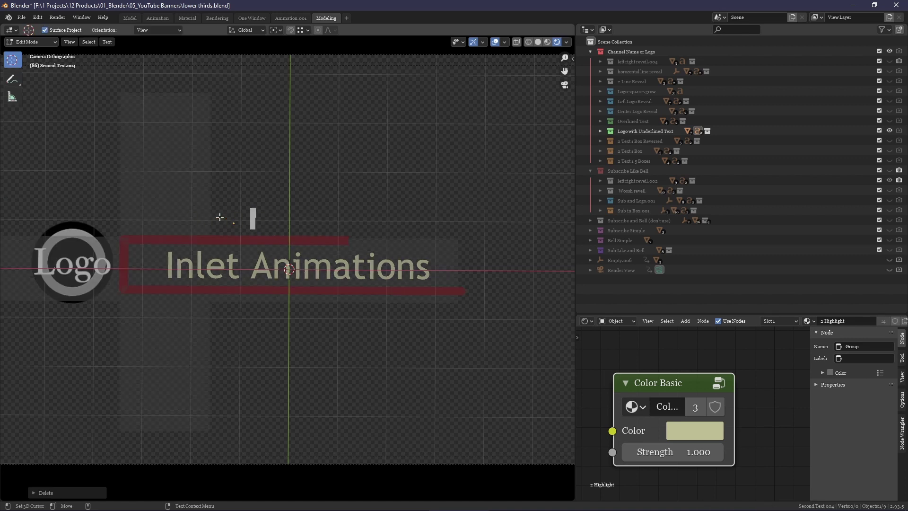
pyautogui.write('Welcome789')
pyautogui.press('Tab')
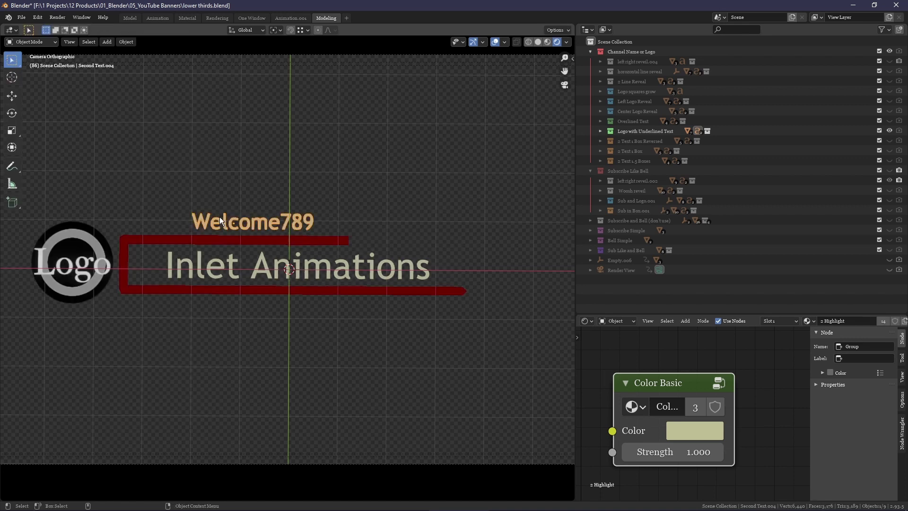
pyautogui.press('Tab')
pyautogui.press('BackSpace')
pyautogui.press('BackSpace')
pyautogui.press('BackSpace')
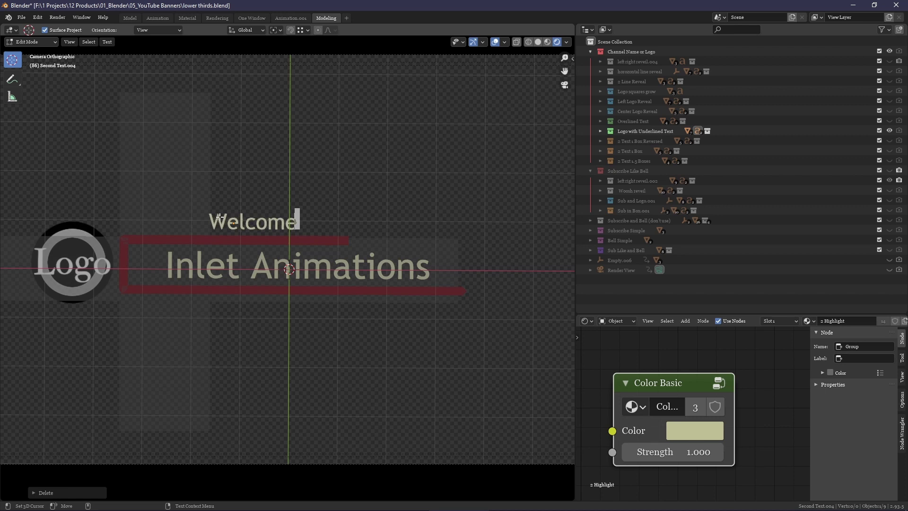
pyautogui.press('Tab')
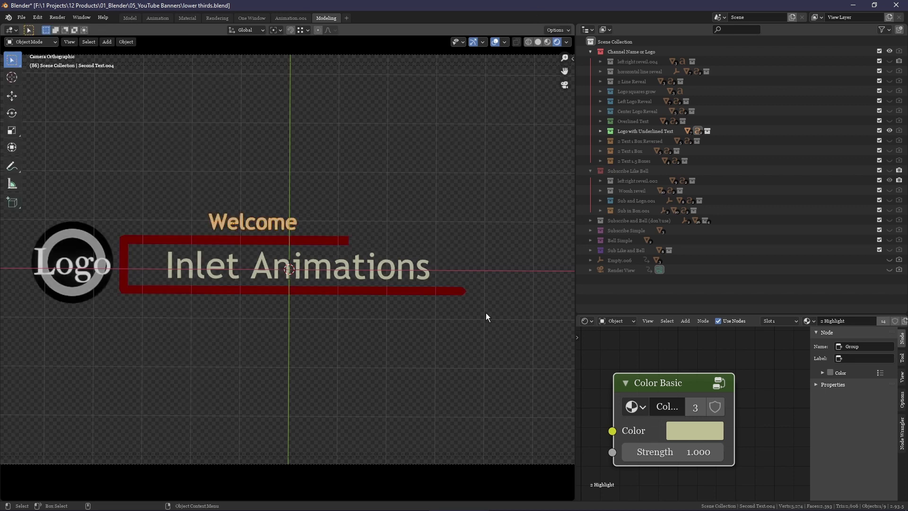
# Play the animation and preview 2 Text 1 Box and the last Channel Name or Logo template in turn
pyautogui.press('space')
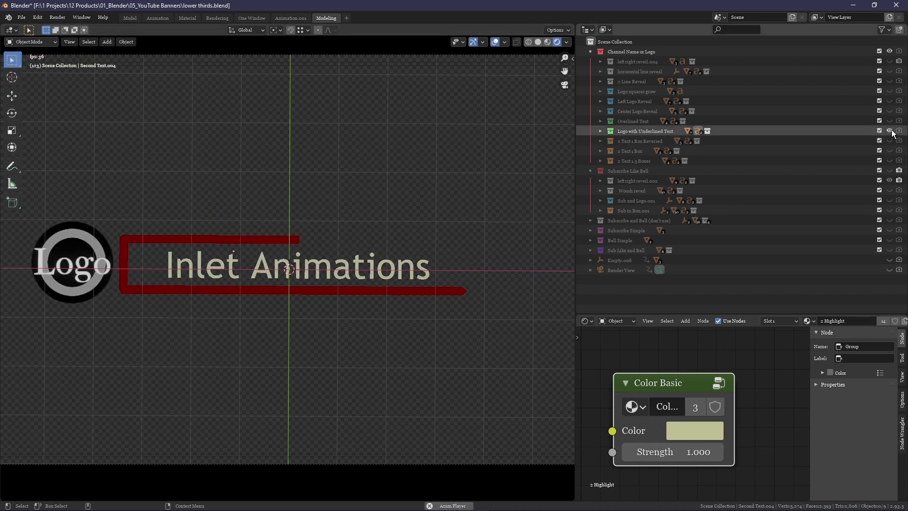
pyautogui.keyDown('ctrl'); pyautogui.click(889, 151); pyautogui.keyUp('ctrl')
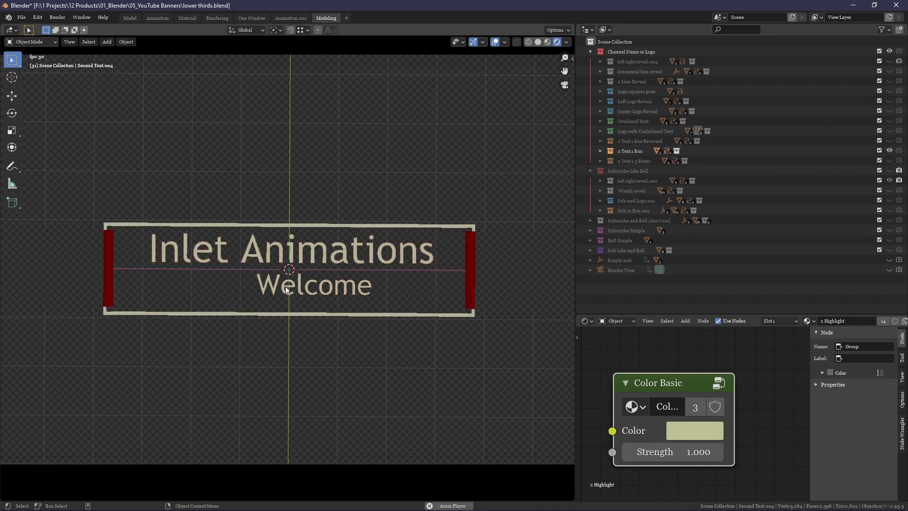
pyautogui.keyDown('ctrl'); pyautogui.click(889, 161); pyautogui.keyUp('ctrl')
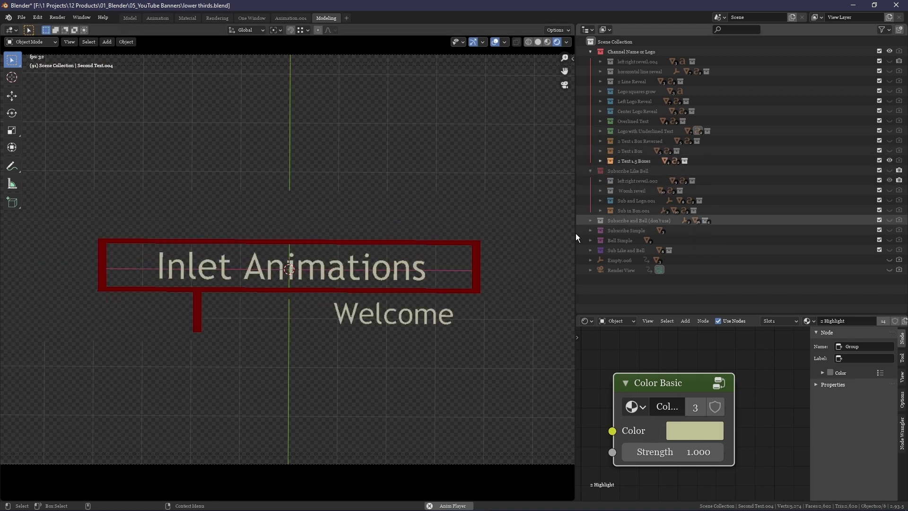
# Show only Logo squares grow, select its logo, stop playback, and bring the logo.png image node into view
pyautogui.keyDown('ctrl'); pyautogui.click(889, 90); pyautogui.keyUp('ctrl')
pyautogui.click(265, 296)
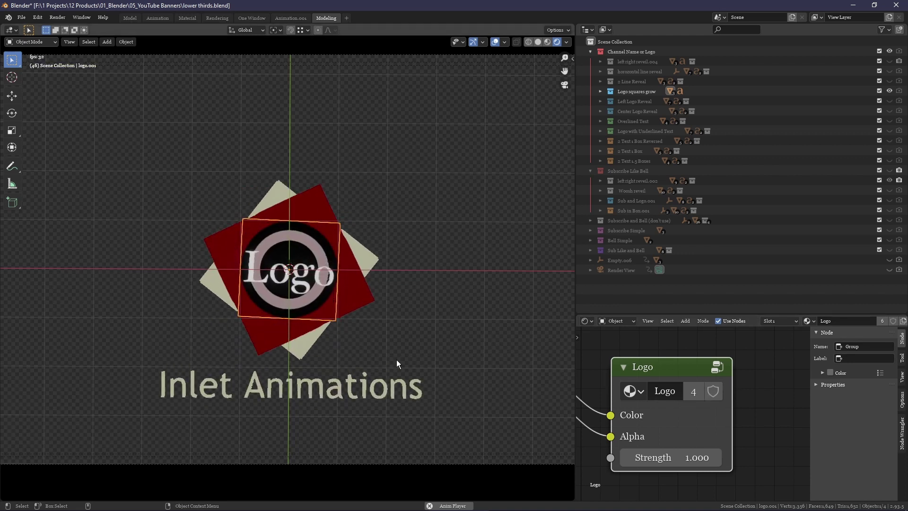
pyautogui.press('space')
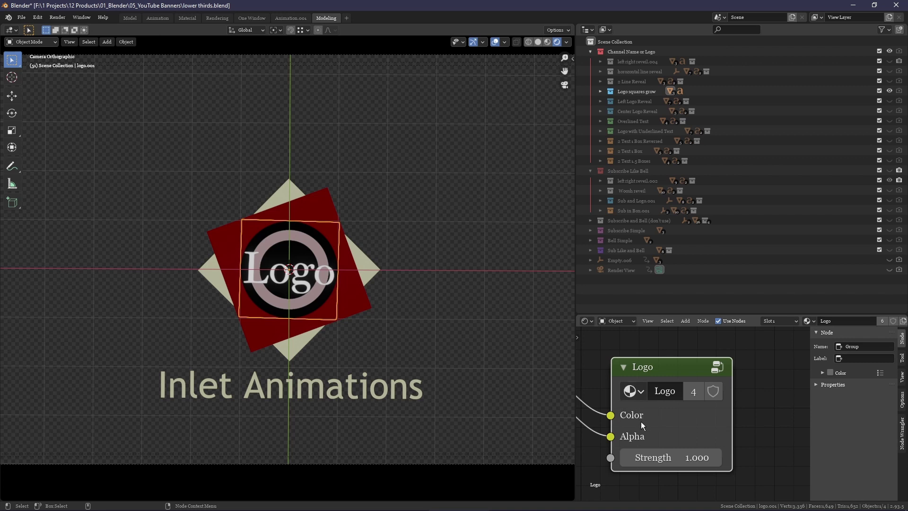
pyautogui.moveTo(662, 449)
pyautogui.mouseDown()
pyautogui.moveTo(704, 449)
pyautogui.moveTo(681, 457)
pyautogui.moveTo(704, 457)
pyautogui.moveTo(662, 457)
pyautogui.mouseUp()
pyautogui.moveTo(627, 438)
pyautogui.mouseDown(button='middle')
pyautogui.moveTo(672, 418)
pyautogui.moveTo(742, 468)
pyautogui.moveTo(780, 452)
pyautogui.moveTo(620, 422)
pyautogui.mouseUp(button='middle')
pyautogui.moveTo(683, 380); pyautogui.dragTo(689, 378, button='middle')
pyautogui.scroll(-1, 662, 397)
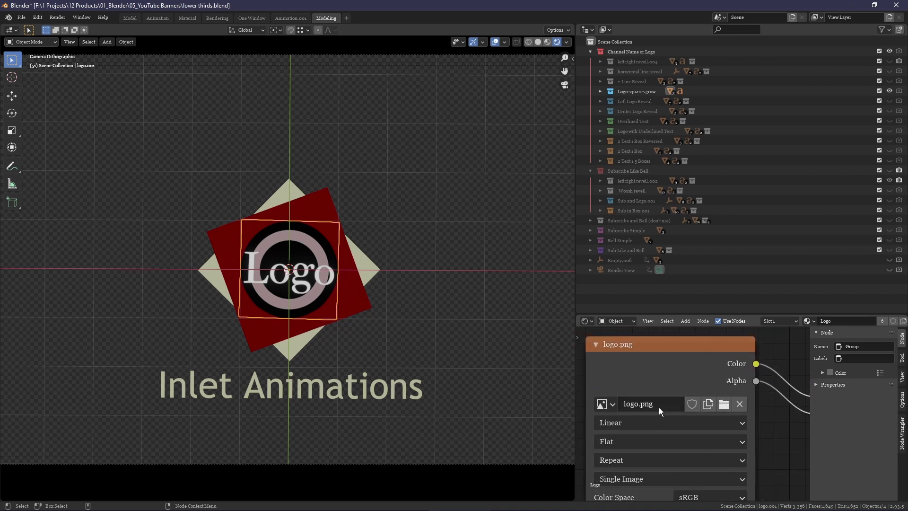
# Replace logo.png in the image node with Inlet.png from E:\Video\Blender Assets\Inlet\Material, browsing the files as thumbnails
pyautogui.click(719, 406)
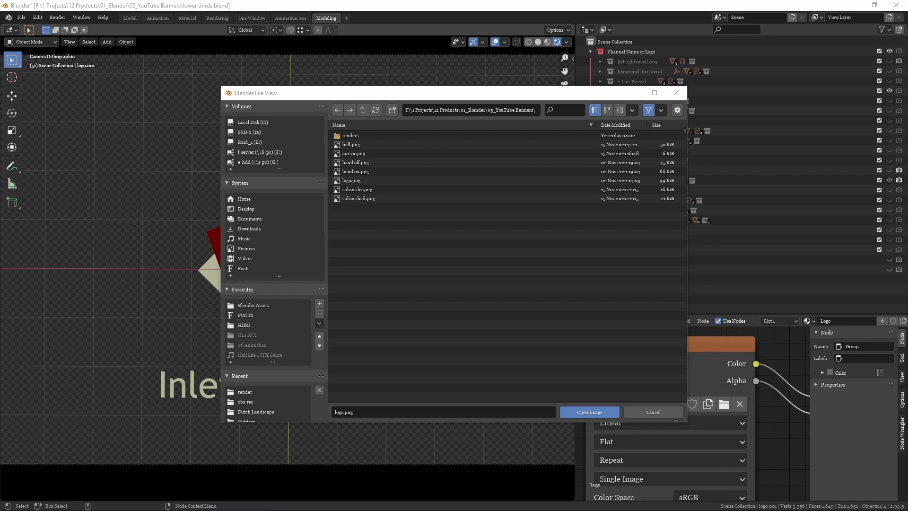
pyautogui.click(442, 92)
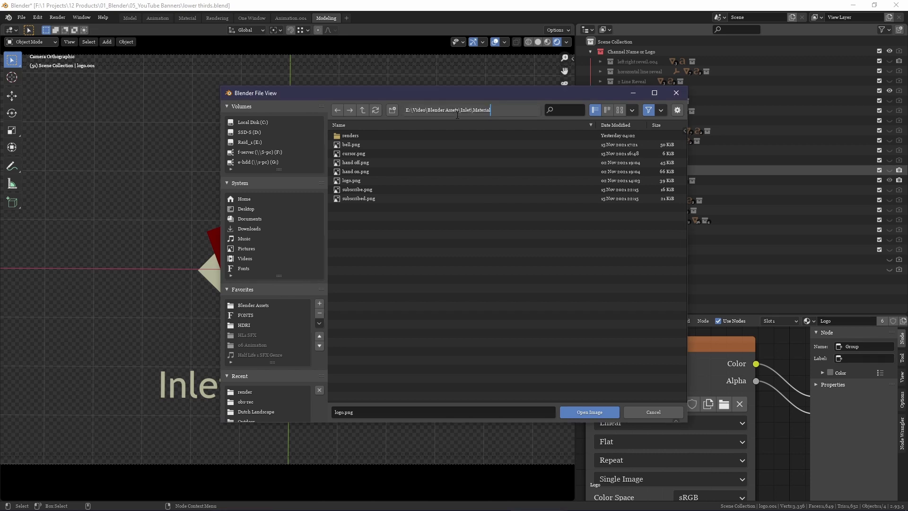
pyautogui.press('Return')
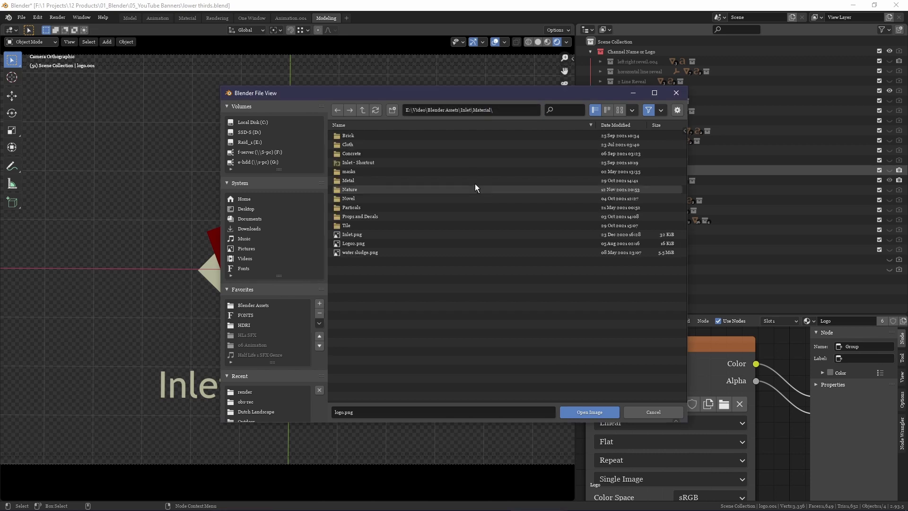
pyautogui.click(619, 110)
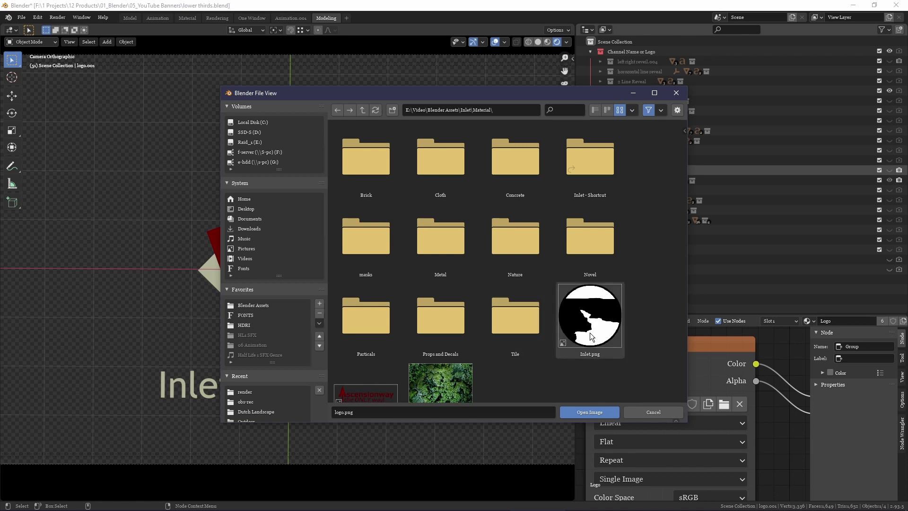
pyautogui.doubleClick(593, 358)
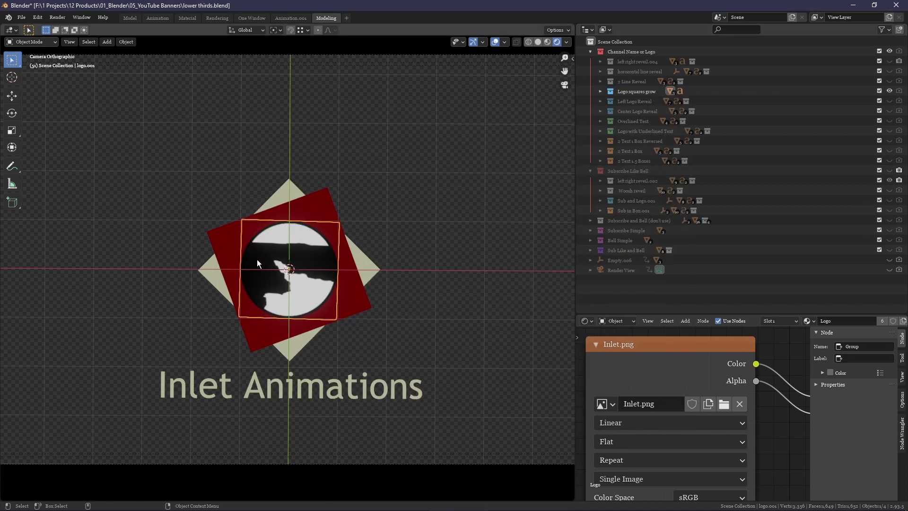
# Preview the Subscribe Like Bell animations from the start, showing left right reveil.002 and switching to Sub and Logo.001
pyautogui.hotkey('shift', 'Left')
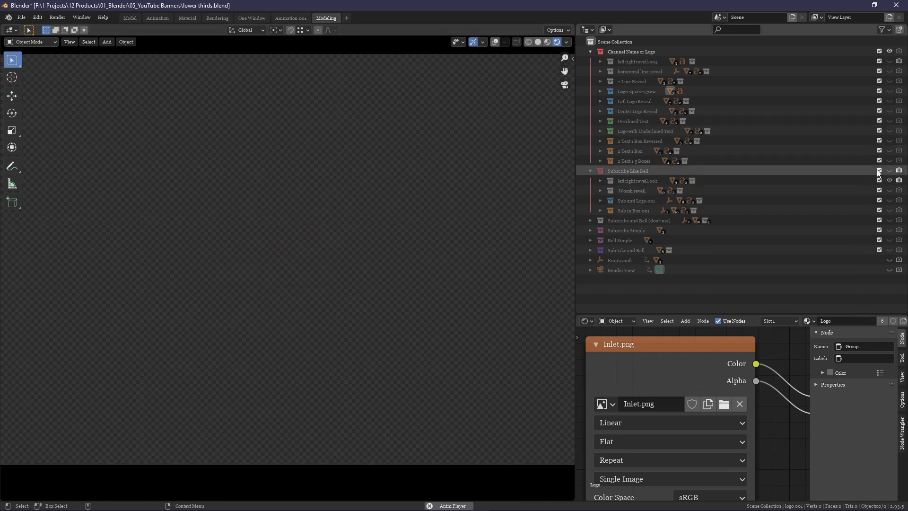
pyautogui.click(889, 169)
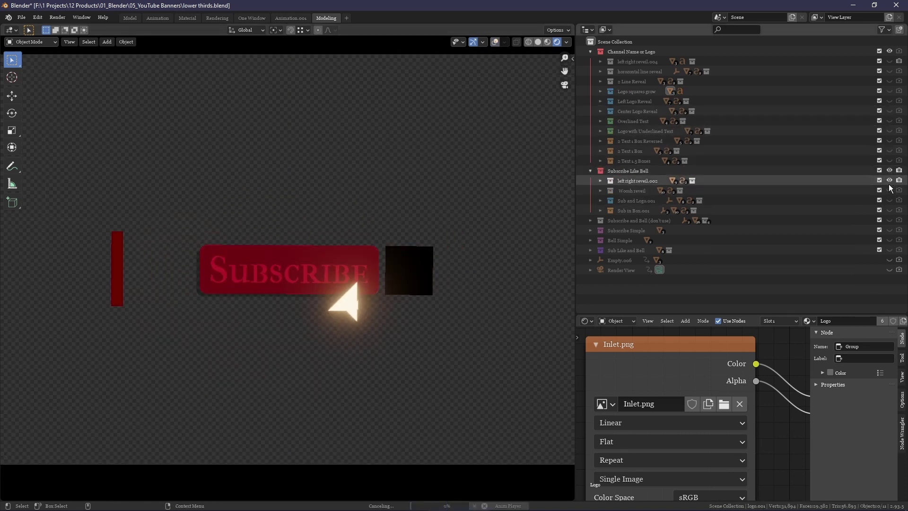
pyautogui.click(890, 180)
pyautogui.click(890, 201)
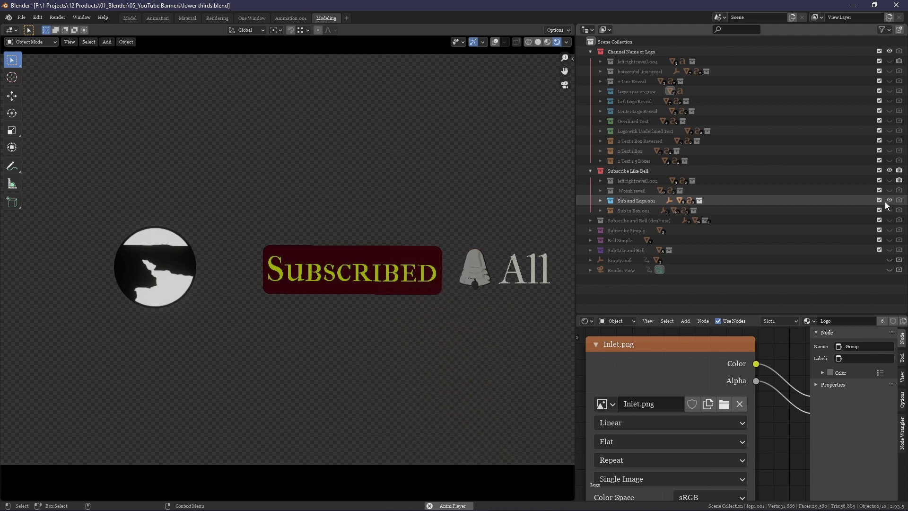
pyautogui.click(397, 283)
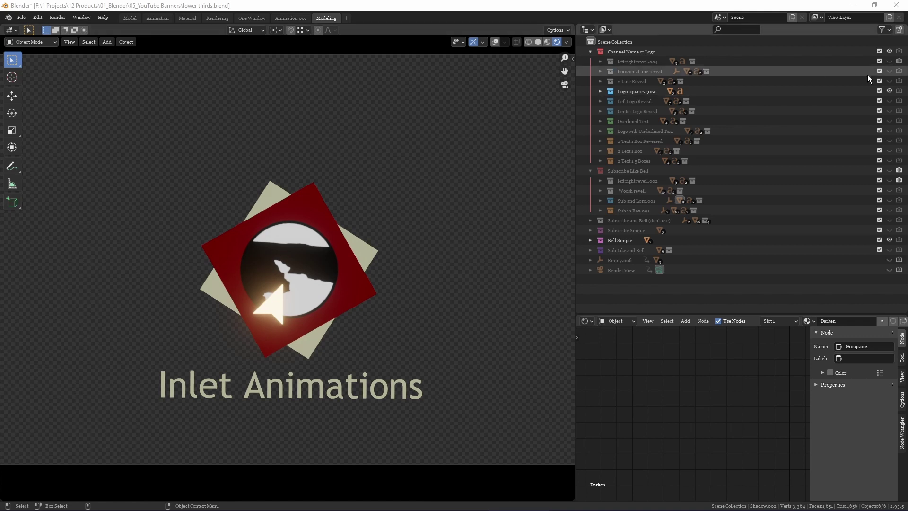
# Preview Left Logo Reveal in place of Logo squares grow, hide Bell Simple, and switch to the Overlined Text template
pyautogui.click(889, 91)
pyautogui.click(889, 101)
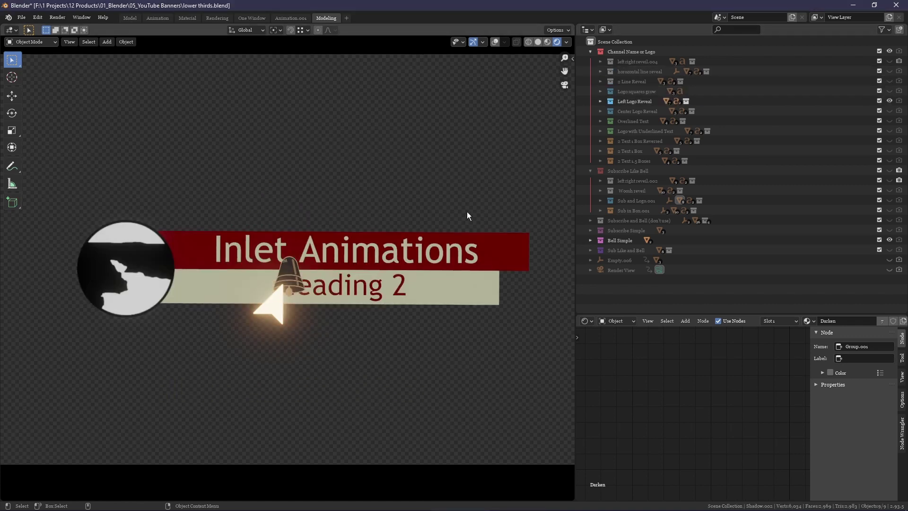
pyautogui.click(889, 239)
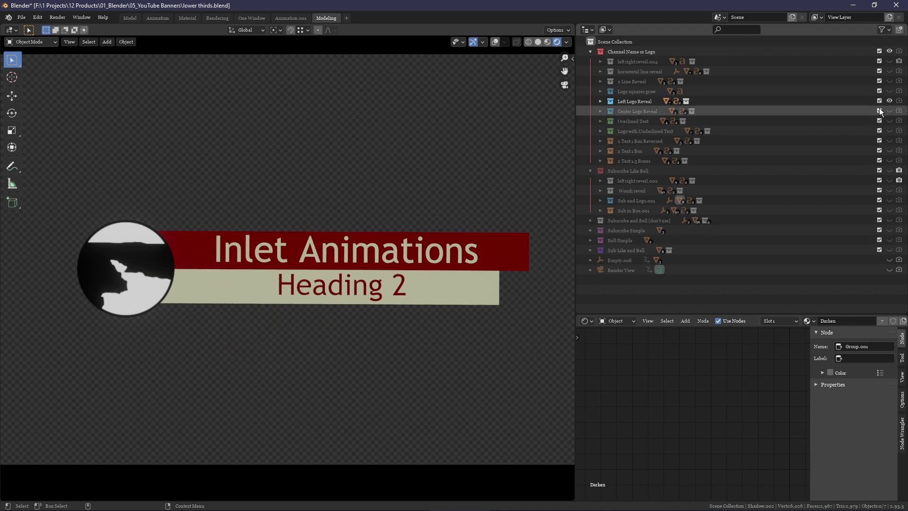
pyautogui.click(889, 101)
pyautogui.click(889, 121)
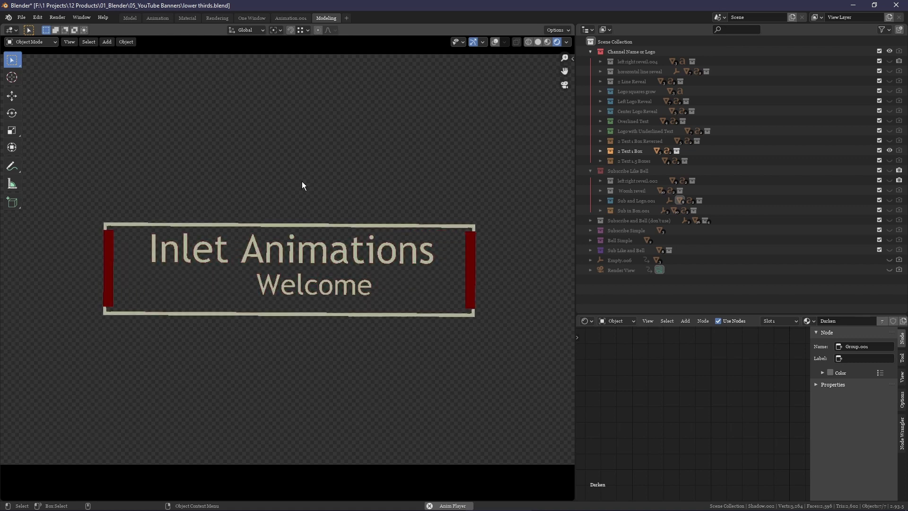
# Change the node editor area to Nonlinear Animation and select the visible 2 Text 1 Box Reversed template to list its strips
pyautogui.click(589, 322)
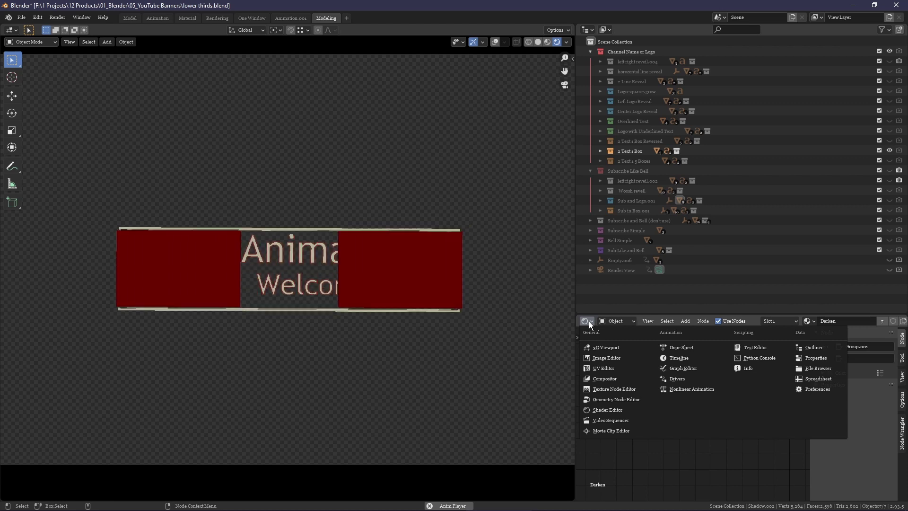
pyautogui.click(609, 322)
pyautogui.click(587, 322)
pyautogui.click(586, 322)
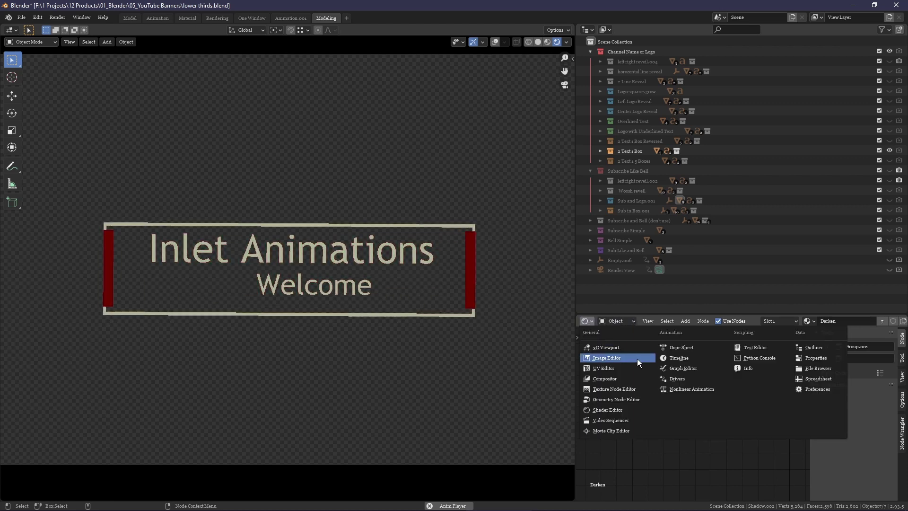
pyautogui.click(686, 392)
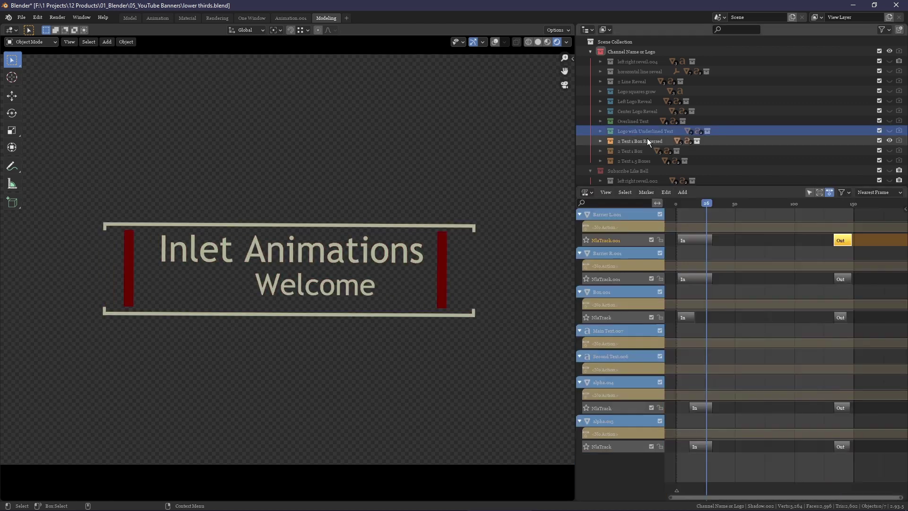
pyautogui.click(647, 139)
pyautogui.click(733, 277)
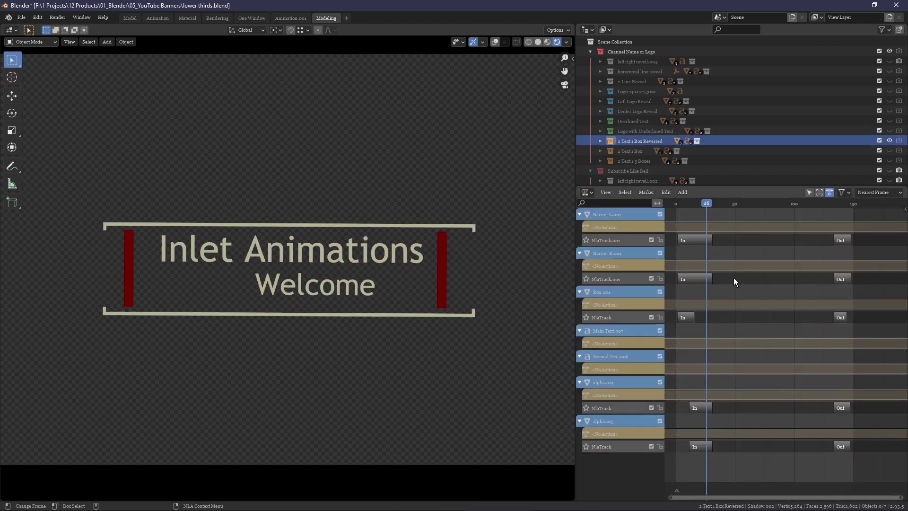
# Select all Out strips, select all In strips instead, and play the animation to see which part each set controls
pyautogui.press('a')
pyautogui.moveTo(765, 322); pyautogui.dragTo(768, 323)
pyautogui.moveTo(856, 450); pyautogui.dragTo(821, 214)
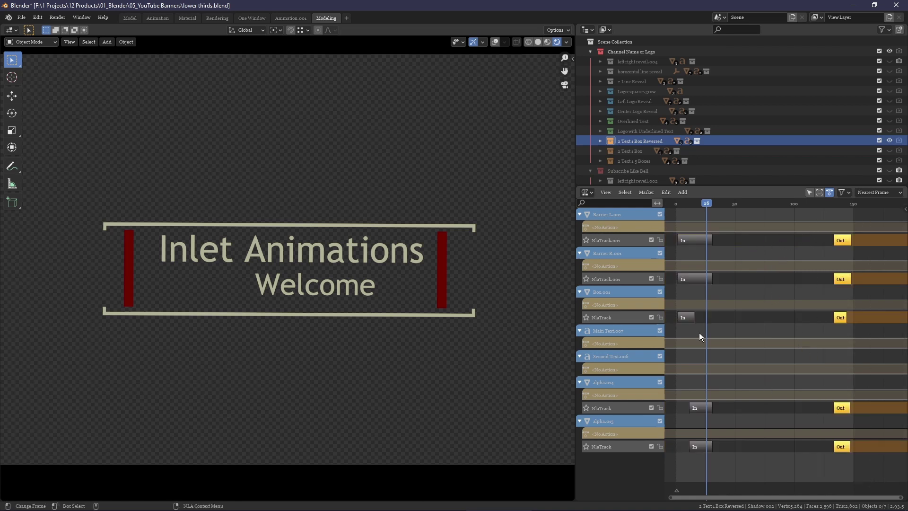
pyautogui.moveTo(767, 464); pyautogui.dragTo(668, 226)
pyautogui.press('space')
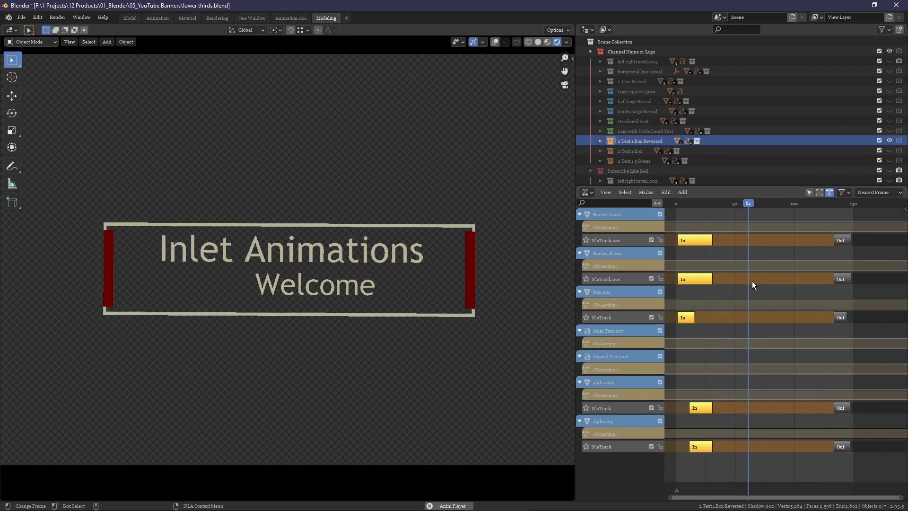
pyautogui.press('space')
# Move all In strips of 2 Text 1 Box Reversed to begin at about frame 89 and play the delayed entrance
pyautogui.moveTo(741, 213); pyautogui.dragTo(659, 479)
pyautogui.hotkey('ctrl', 'z')
pyautogui.press('g')
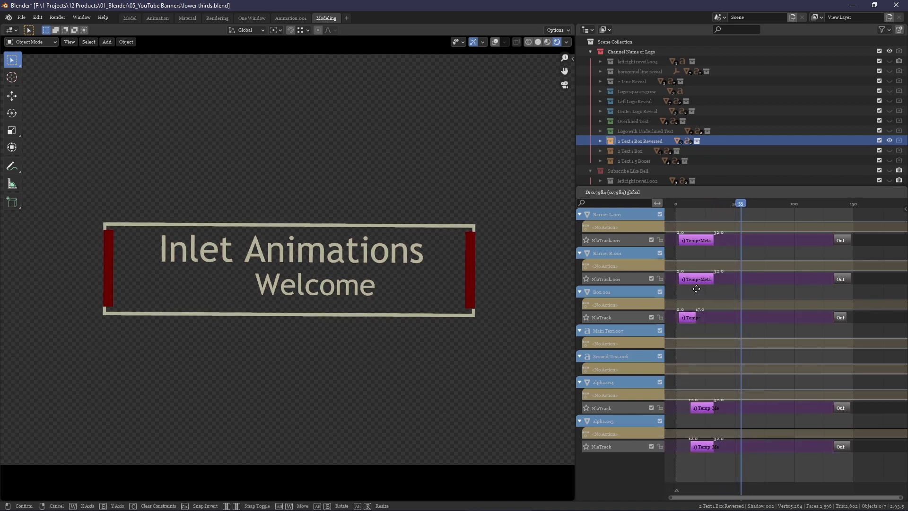
pyautogui.rightClick(697, 287)
pyautogui.press('g')
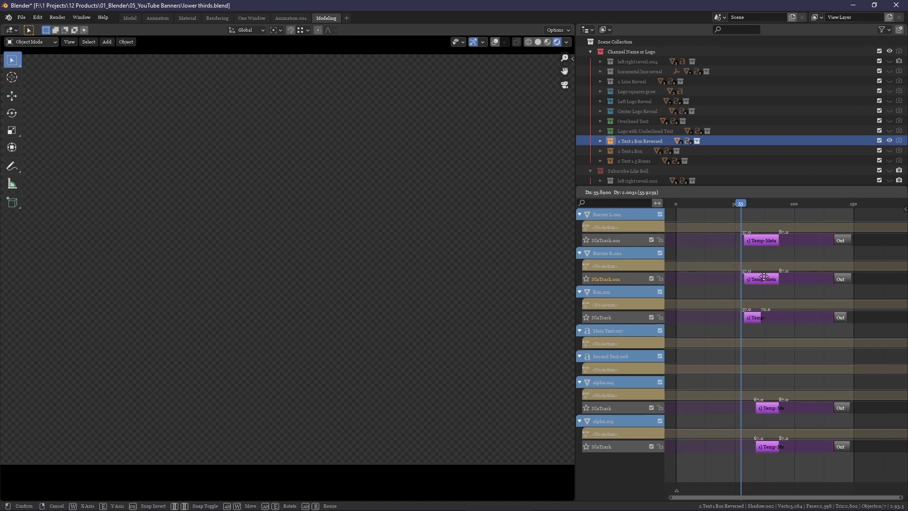
pyautogui.click(801, 279)
pyautogui.press('space')
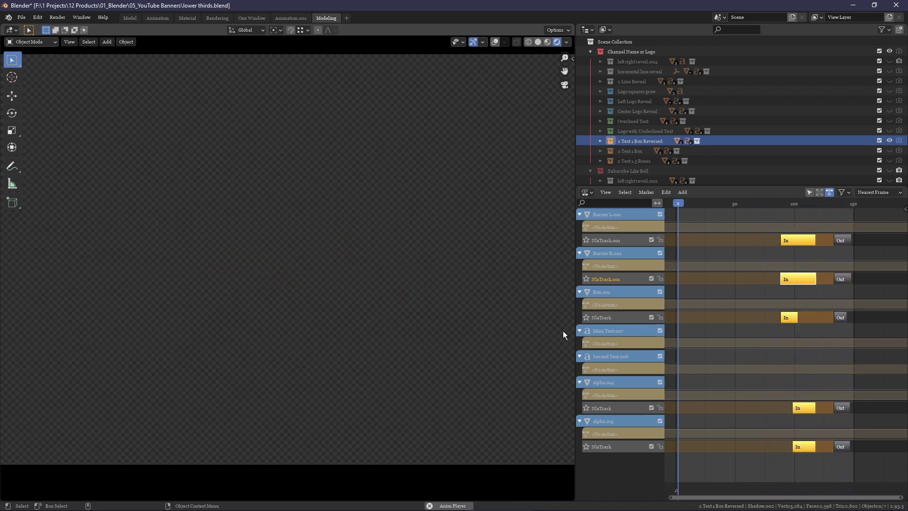
pyautogui.press('space')
# Move the selected In strips back to the beginning of the animation
pyautogui.scroll(-2, 814, 296)
pyautogui.moveTo(813, 279); pyautogui.dragTo(731, 278)
pyautogui.scroll(-3, 730, 274)
pyautogui.moveTo(729, 277); pyautogui.dragTo(665, 274, button='middle')
# Select all Out strips and move them far beyond the animation's end, to about frame 370
pyautogui.moveTo(791, 224); pyautogui.dragTo(716, 487)
pyautogui.scroll(-3, 727, 440)
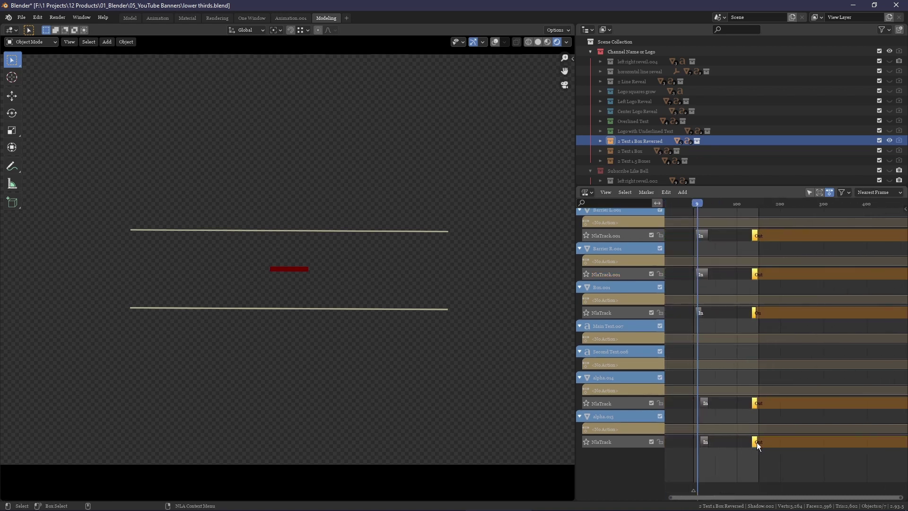
pyautogui.moveTo(756, 442); pyautogui.dragTo(855, 425)
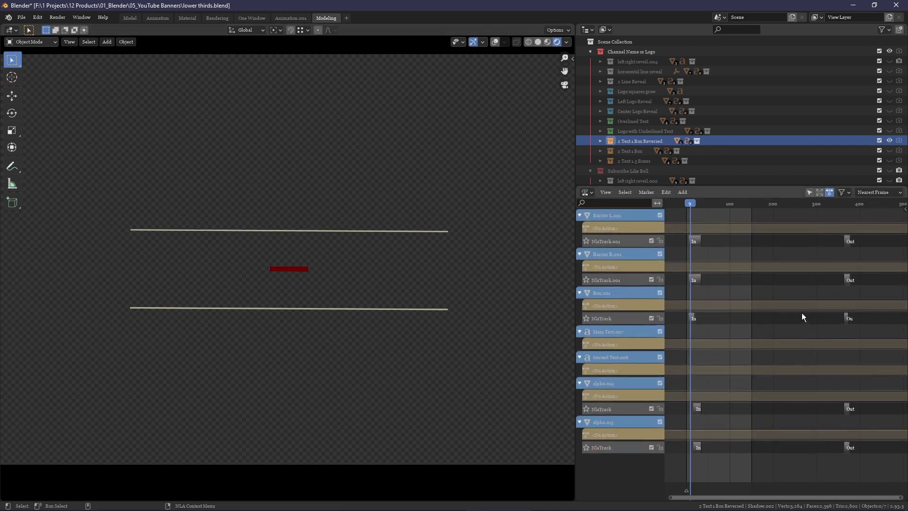
# Switch the strip editor area to the Timeline, play the animation, scrub to frame 377, and examine the End frame setting
pyautogui.click(585, 192)
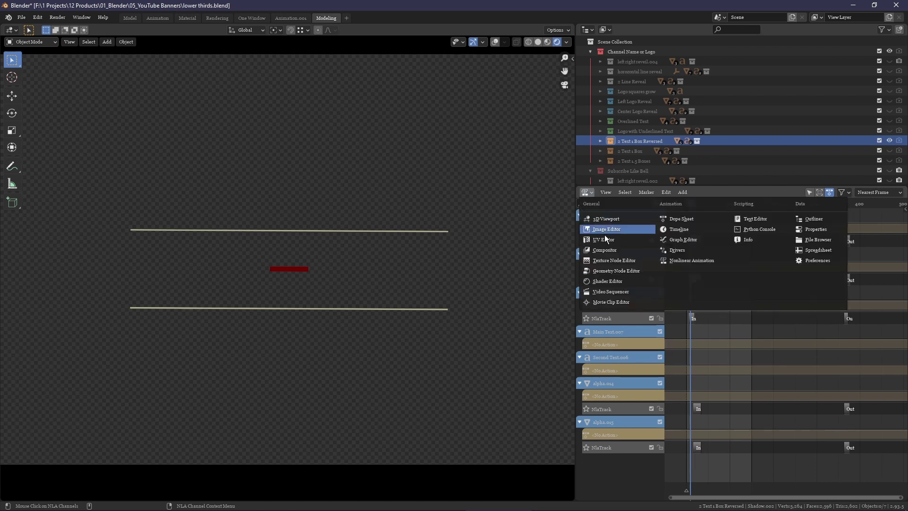
pyautogui.click(682, 231)
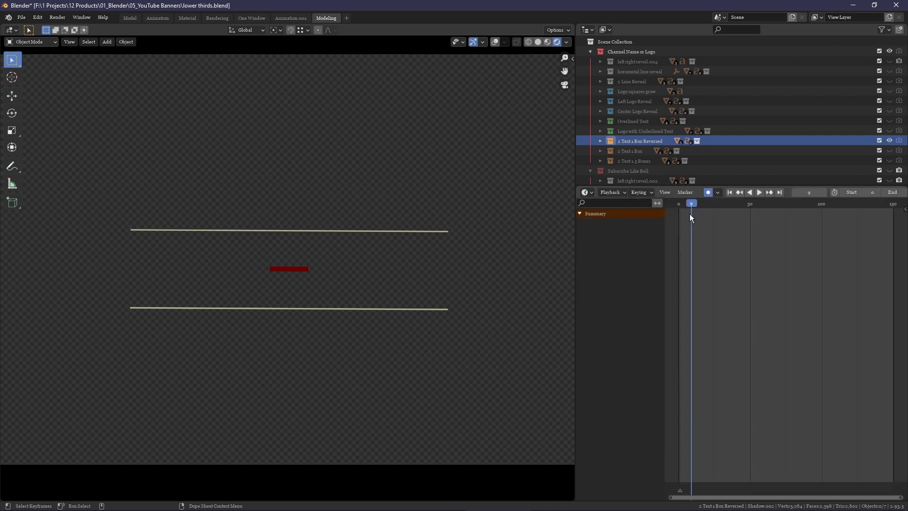
pyautogui.scroll(-6, 690, 214)
pyautogui.press('space')
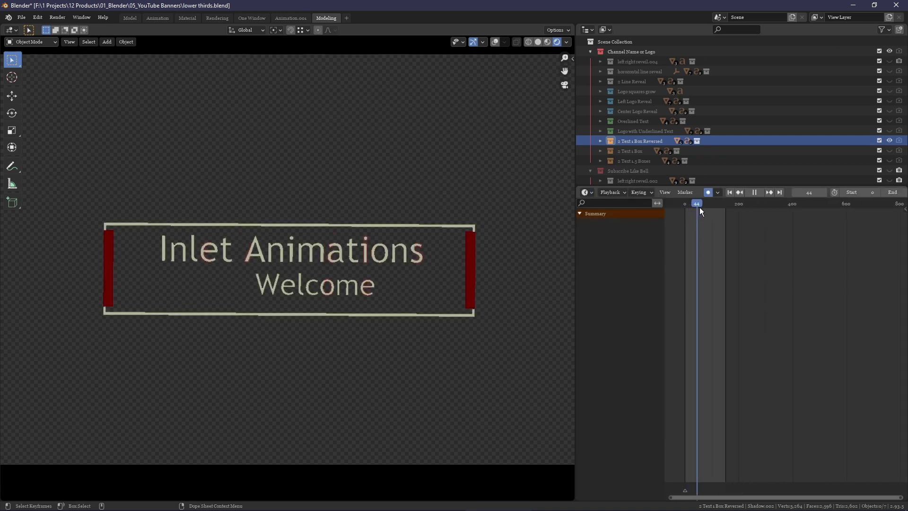
pyautogui.moveTo(700, 208); pyautogui.dragTo(787, 209)
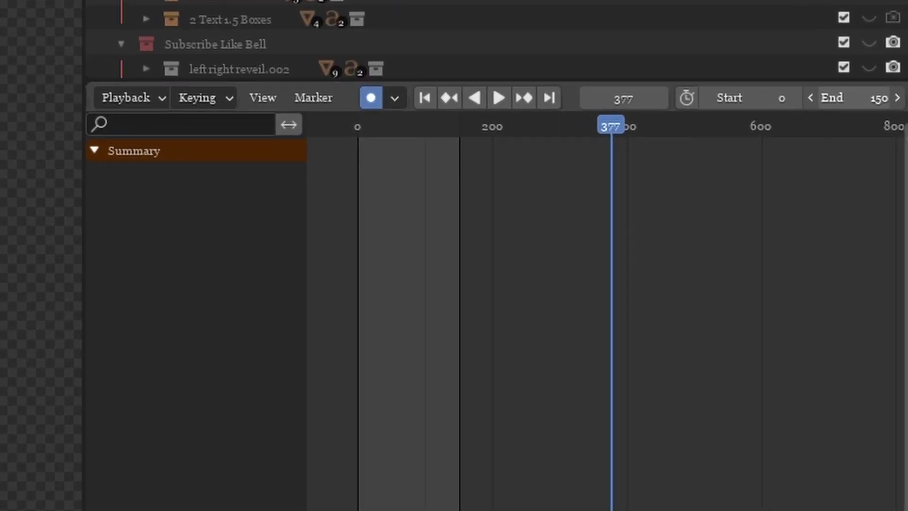
pyautogui.click(866, 98)
pyautogui.click(842, 133)
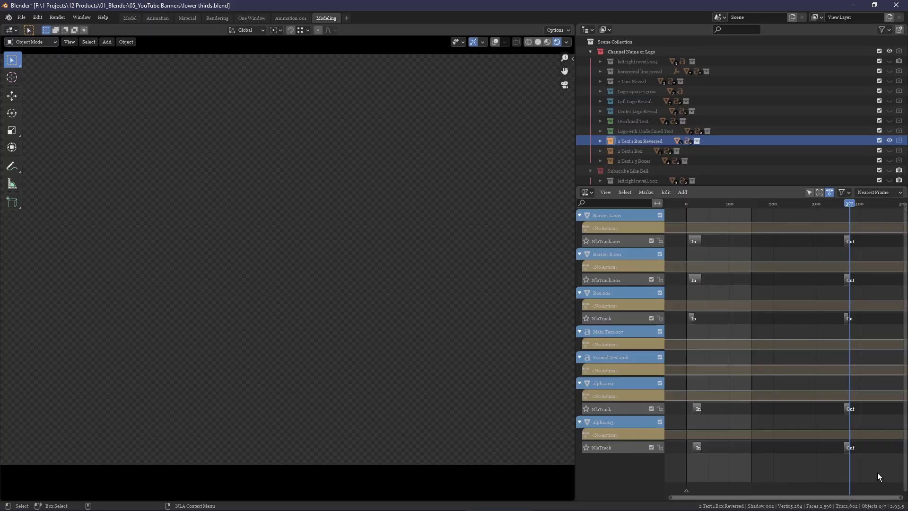
# Return to the Nonlinear Animation editor, move all Out strips to about frame 113, and play from near the start
pyautogui.moveTo(882, 476); pyautogui.dragTo(835, 233)
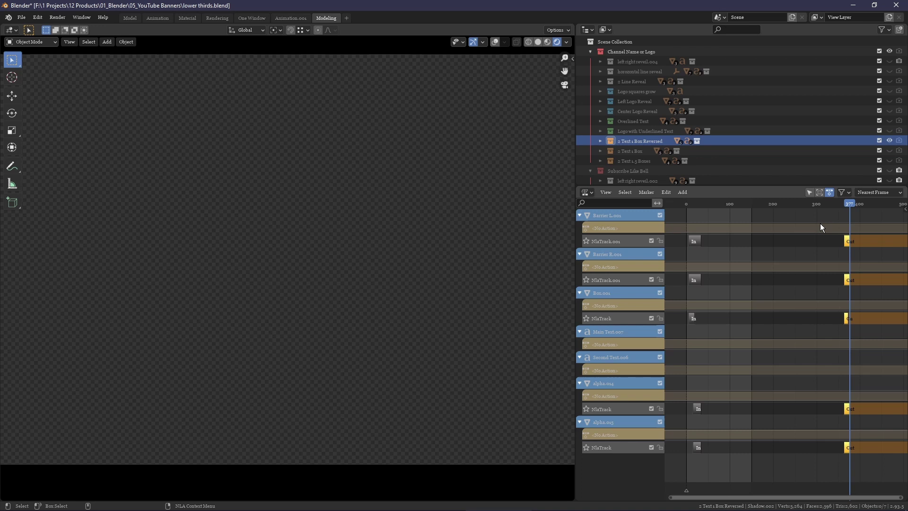
pyautogui.moveTo(845, 408); pyautogui.dragTo(736, 404)
pyautogui.click(692, 204)
pyautogui.scroll(4, 695, 237)
pyautogui.press('space')
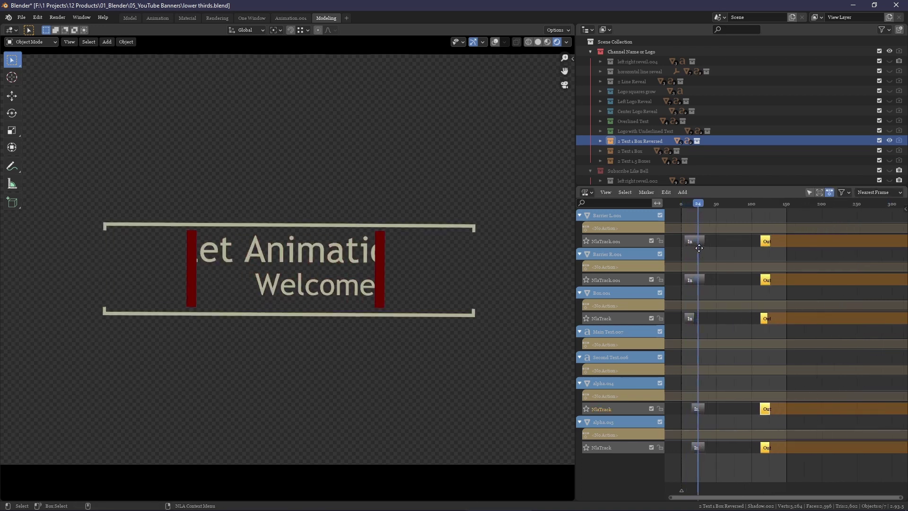
# Select all Out strips and move them earlier, closer to the In strips
pyautogui.scroll(3, 702, 215)
pyautogui.moveTo(721, 221); pyautogui.dragTo(701, 318)
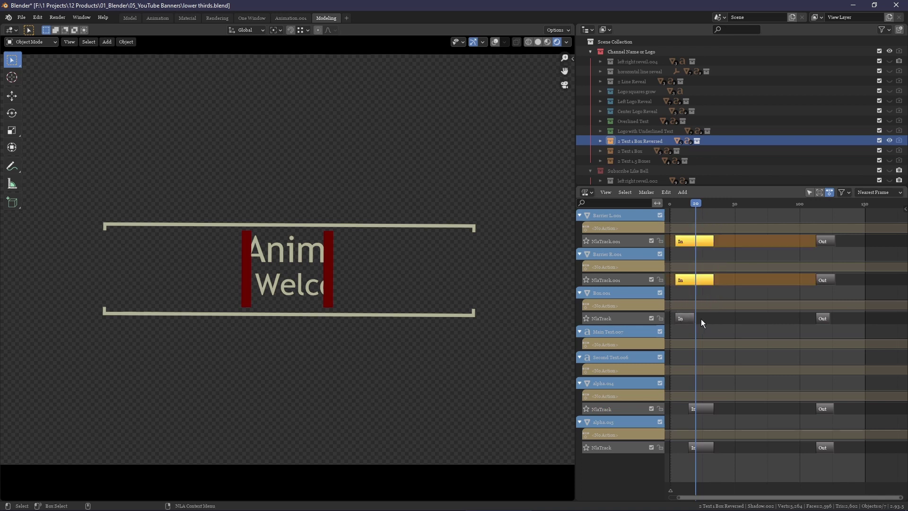
pyautogui.moveTo(800, 217); pyautogui.dragTo(863, 477)
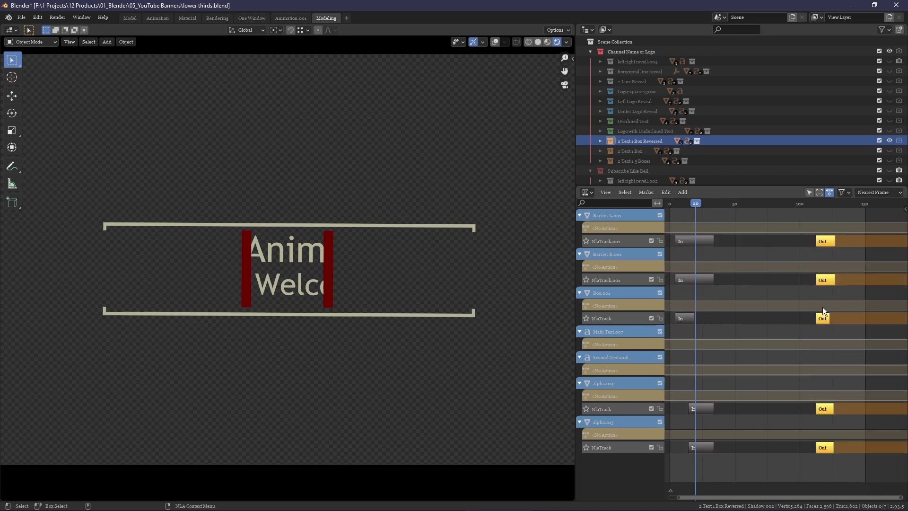
pyautogui.moveTo(822, 315); pyautogui.dragTo(749, 316)
# Select all In and Out strips and move them together so the first ones begin at about frame 31
pyautogui.click(781, 232)
pyautogui.moveTo(781, 231); pyautogui.dragTo(671, 490)
pyautogui.moveTo(748, 280); pyautogui.dragTo(782, 278)
# Scale all selected In and Out strips to about three times their length using the Transform Scale command
pyautogui.press('F3')
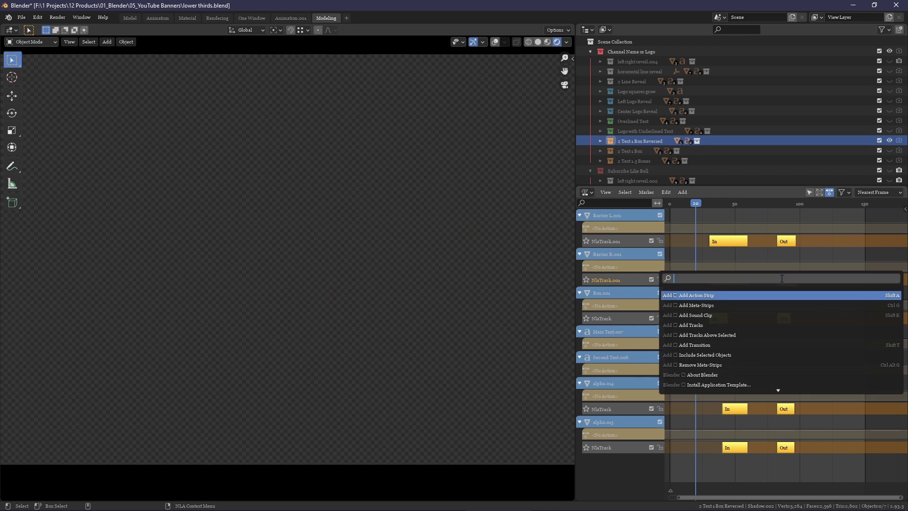
pyautogui.write('scale')
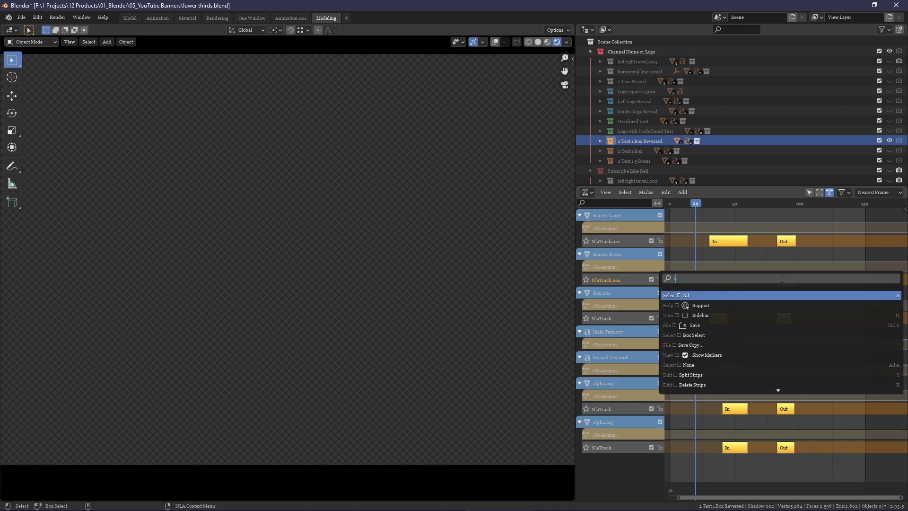
pyautogui.press('Down')
pyautogui.press('Down')
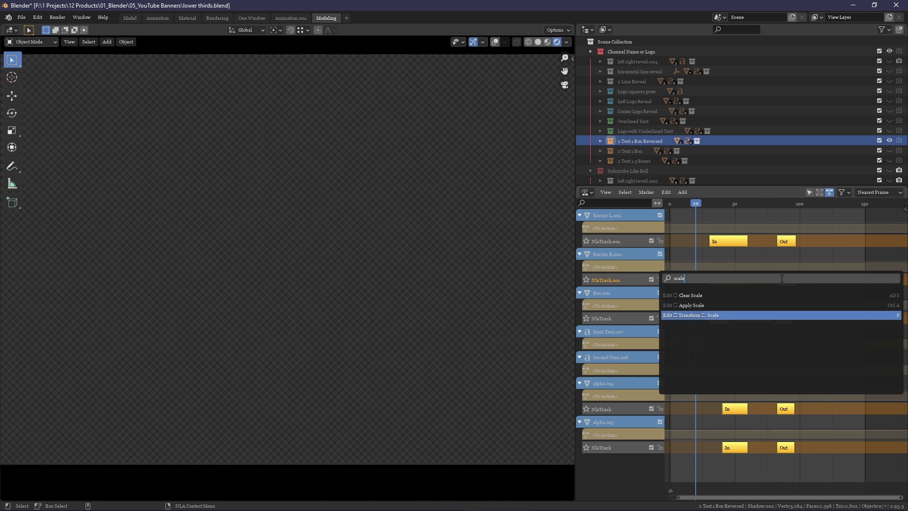
pyautogui.press('Return')
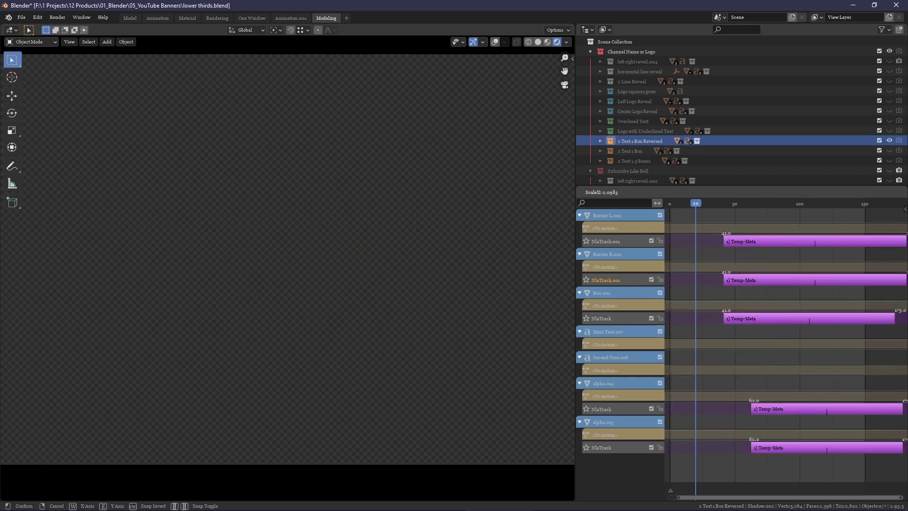
pyautogui.click(852, 401)
# Move the stretched strips to begin at about frame 0, deselect them, and play the slowed animation from the start
pyautogui.moveTo(769, 318); pyautogui.dragTo(705, 317)
pyautogui.click(735, 337)
pyautogui.hotkey('shift', 'Left')
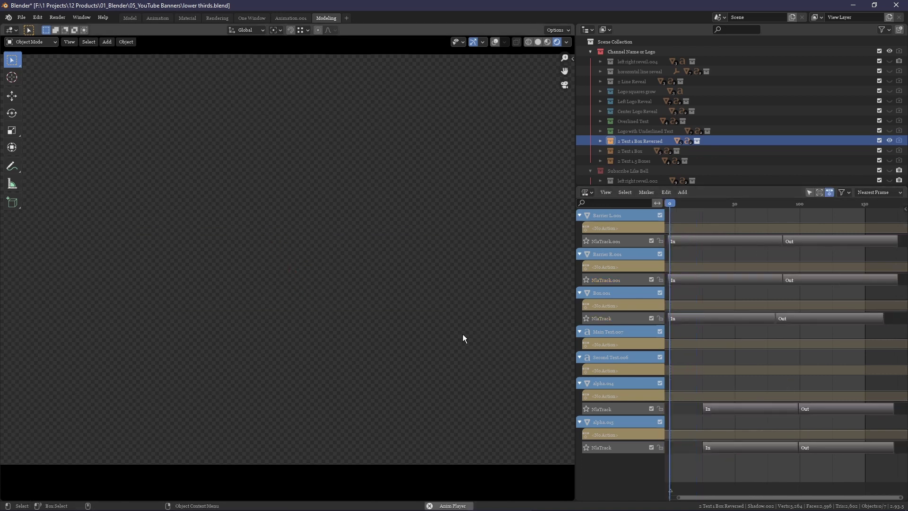
pyautogui.press('space')
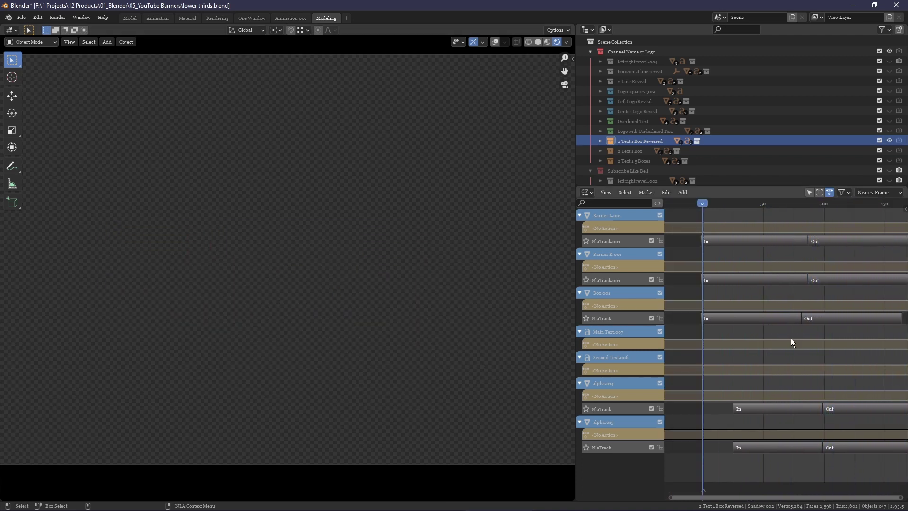
pyautogui.press('space')
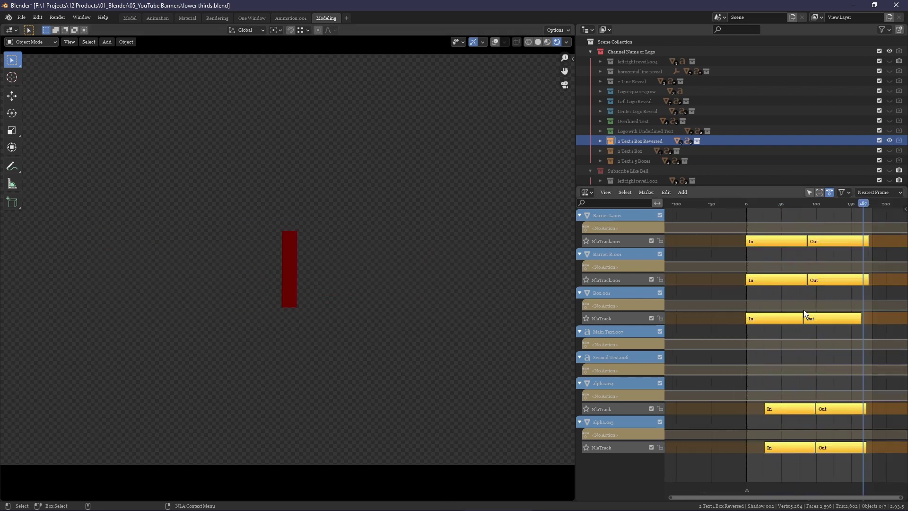
# Scale all selected In and Out strips down to about a tenth of their length using Transform Scale
pyautogui.press('F3')
pyautogui.write('meta')
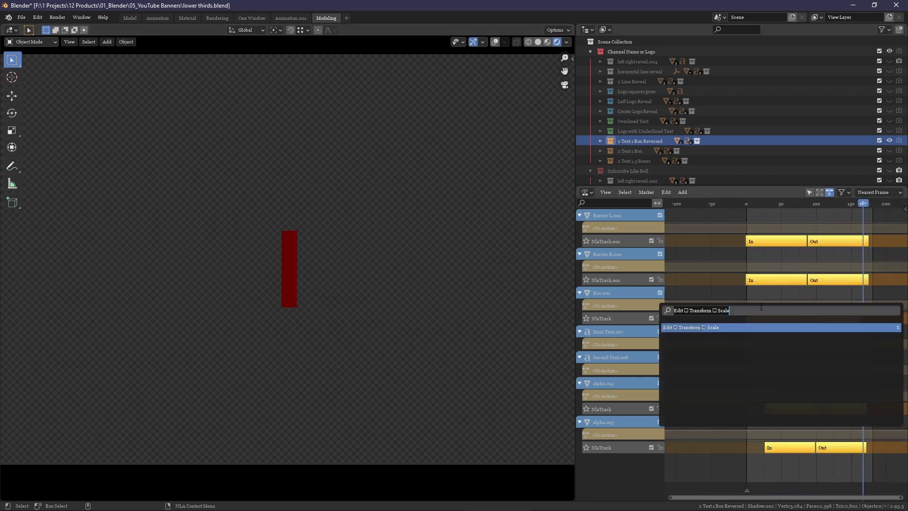
pyautogui.press('Return')
pyautogui.press('s')
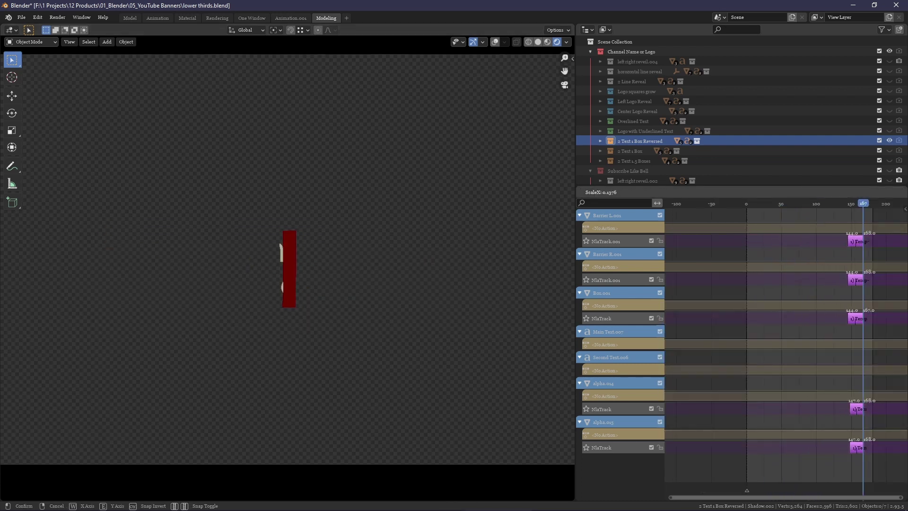
pyautogui.click(847, 314)
pyautogui.keyDown('ctrl'); pyautogui.moveTo(863, 314); pyautogui.dragTo(886, 310, button='middle'); pyautogui.keyUp('ctrl')
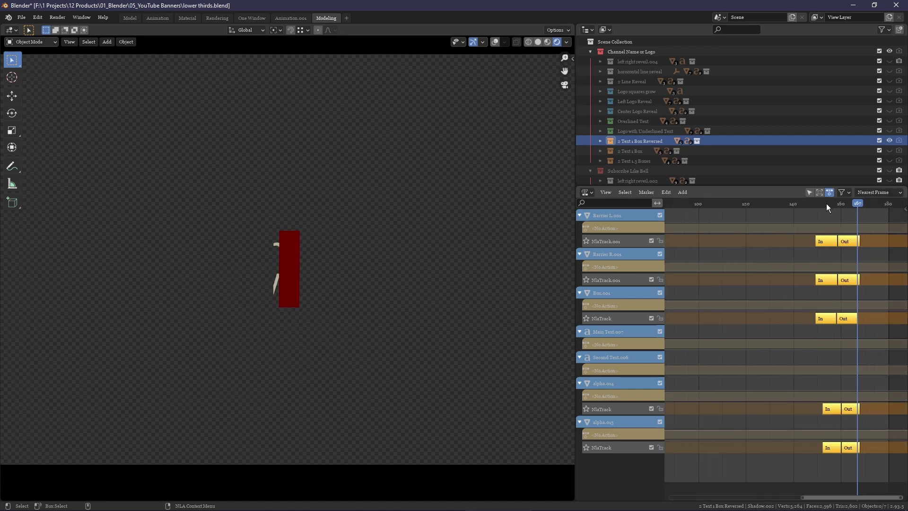
# Select the In strips and move them earlier to begin at about frame 123, leaving a gap before the Out strips
pyautogui.click(805, 203)
pyautogui.moveTo(800, 219); pyautogui.dragTo(838, 463)
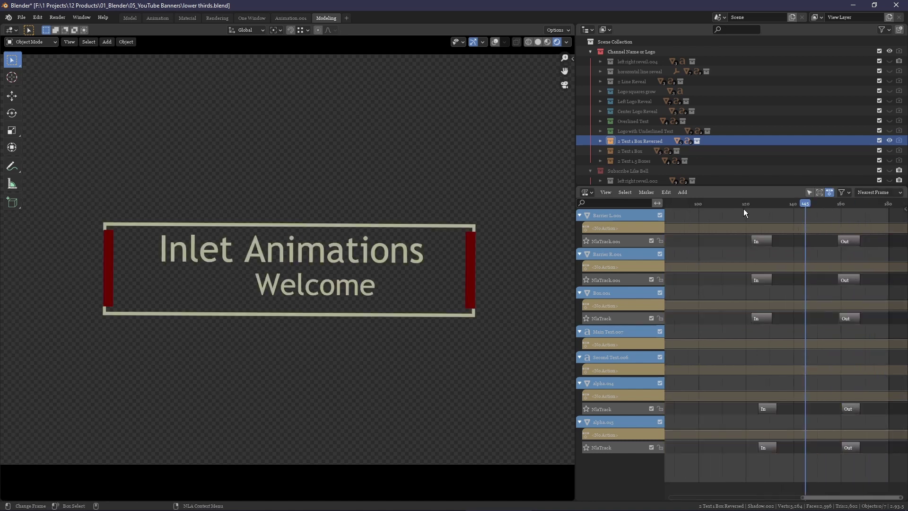
pyautogui.press('space')
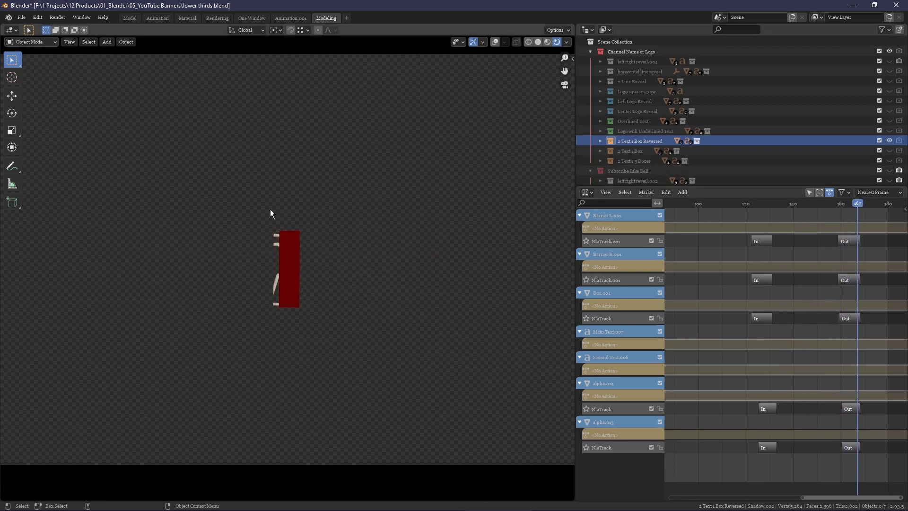
pyautogui.moveTo(243, 205); pyautogui.dragTo(275, 322)
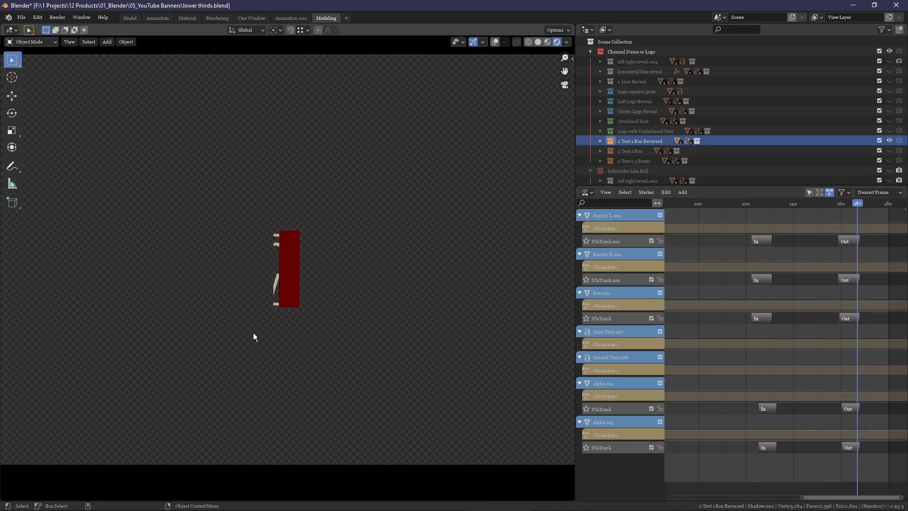
pyautogui.click(849, 320)
pyautogui.press('g')
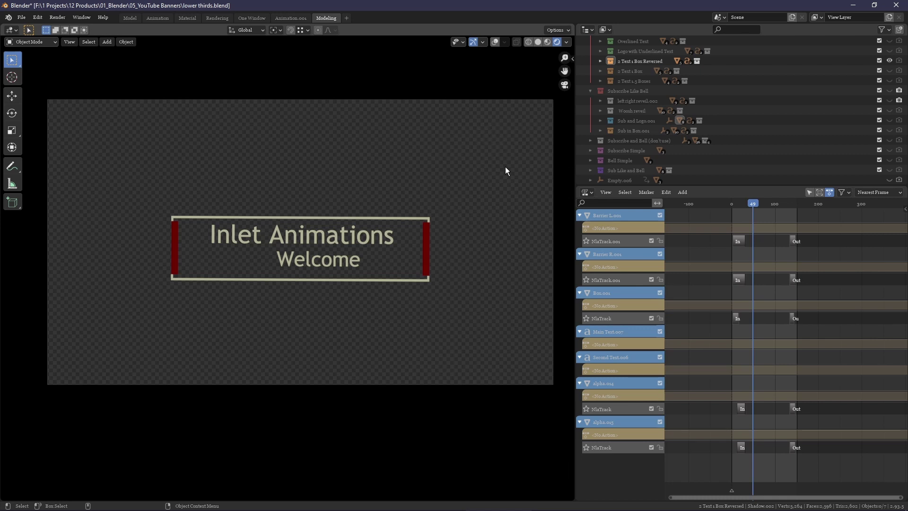
# Switch the Nonlinear Animation area to the Properties editor and show the scene's output settings
pyautogui.click(584, 193)
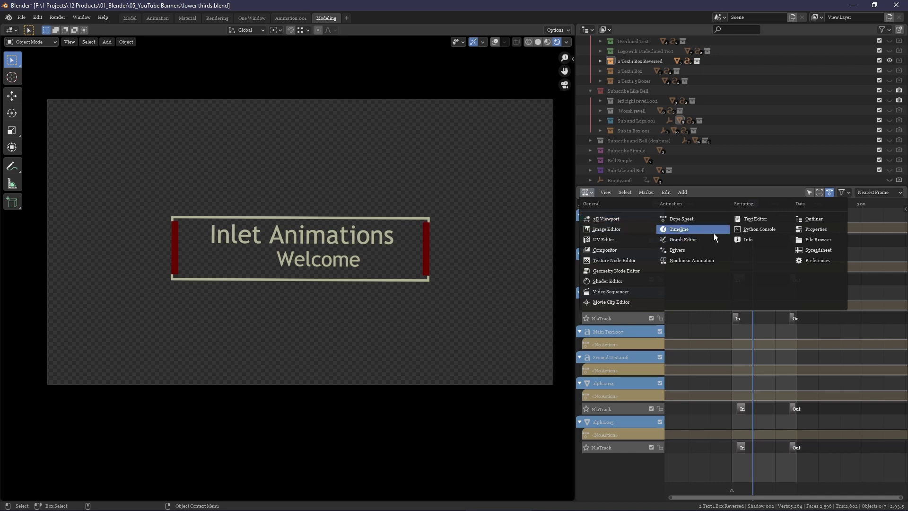
pyautogui.click(822, 230)
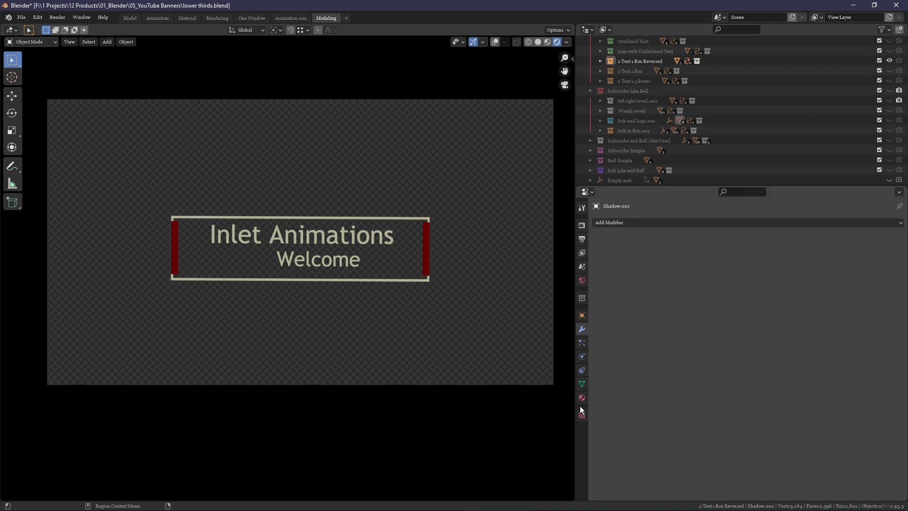
pyautogui.click(582, 239)
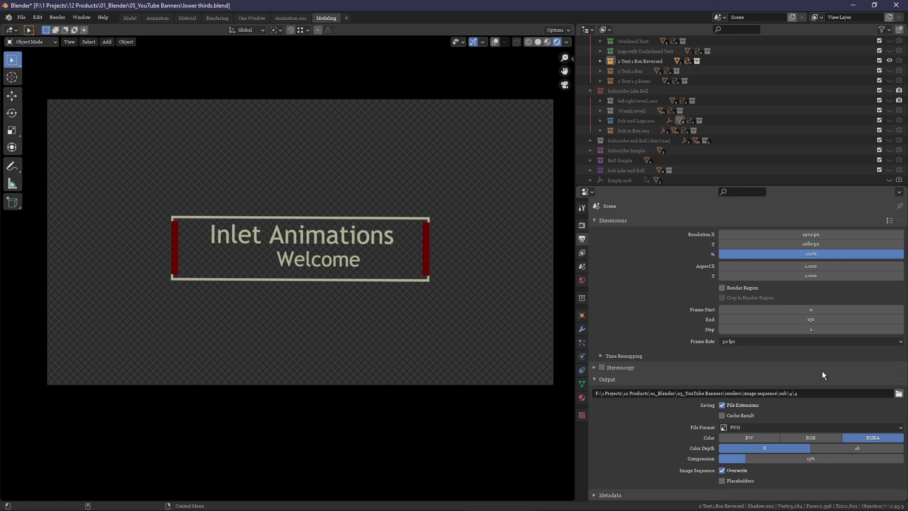
# Create a folder named New Folder on the Desktop and set it as the render output location with file name 1
pyautogui.click(899, 394)
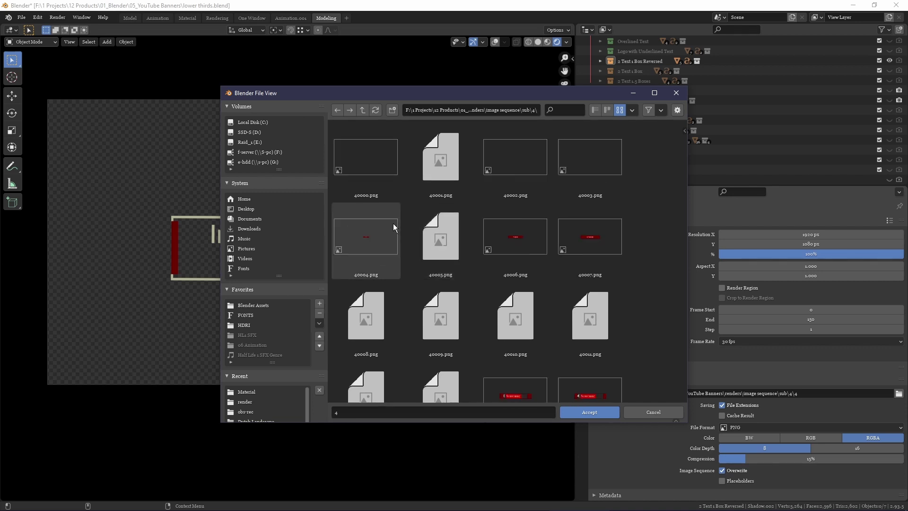
pyautogui.click(392, 110)
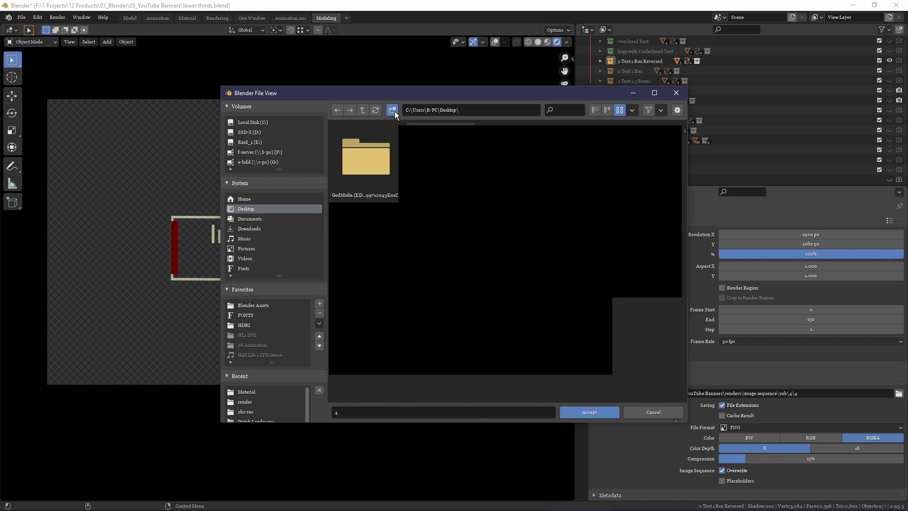
pyautogui.click(392, 109)
pyautogui.doubleClick(449, 149)
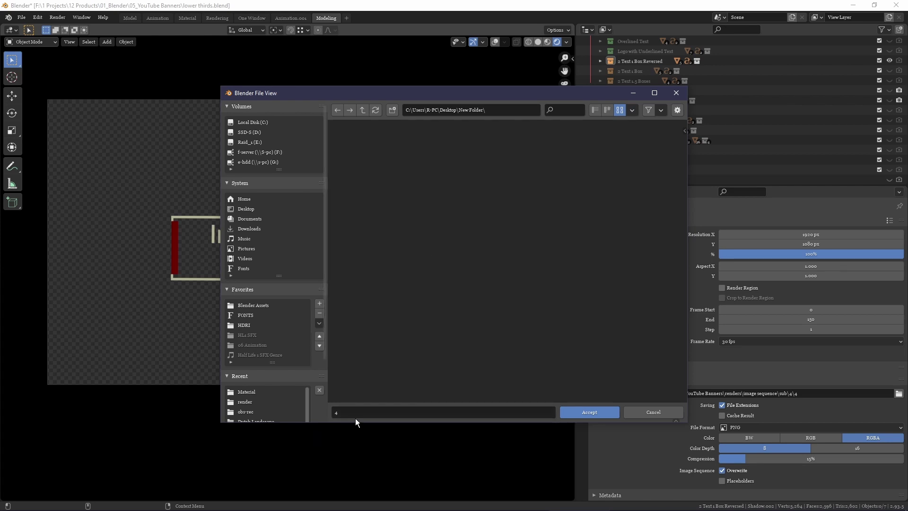
pyautogui.click(341, 414)
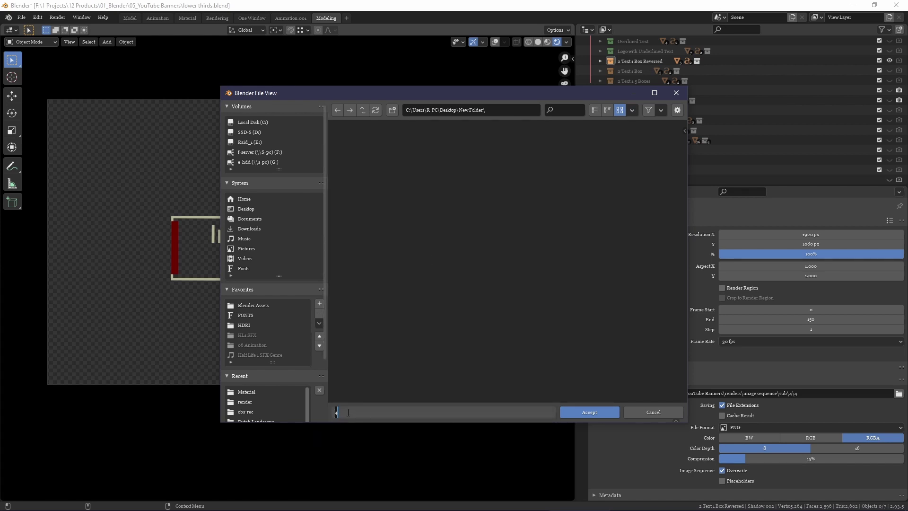
pyautogui.write('1')
pyautogui.press('Return')
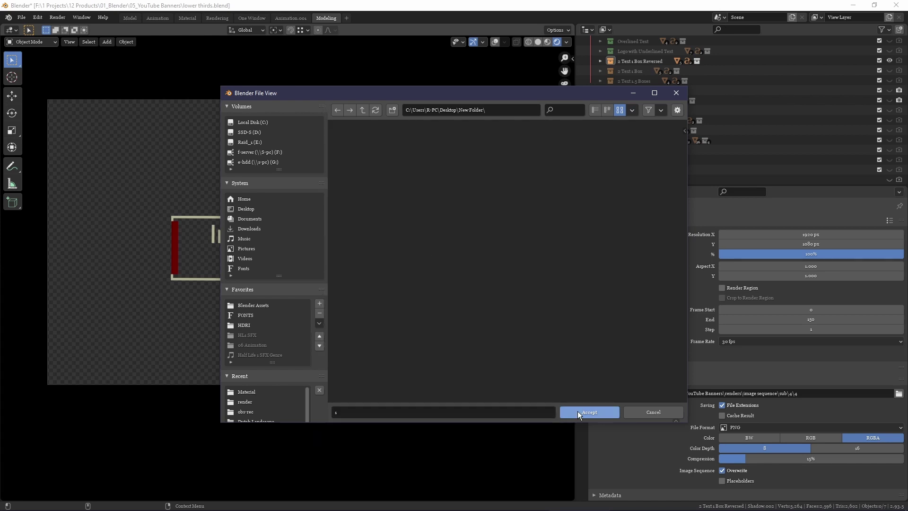
pyautogui.click(577, 411)
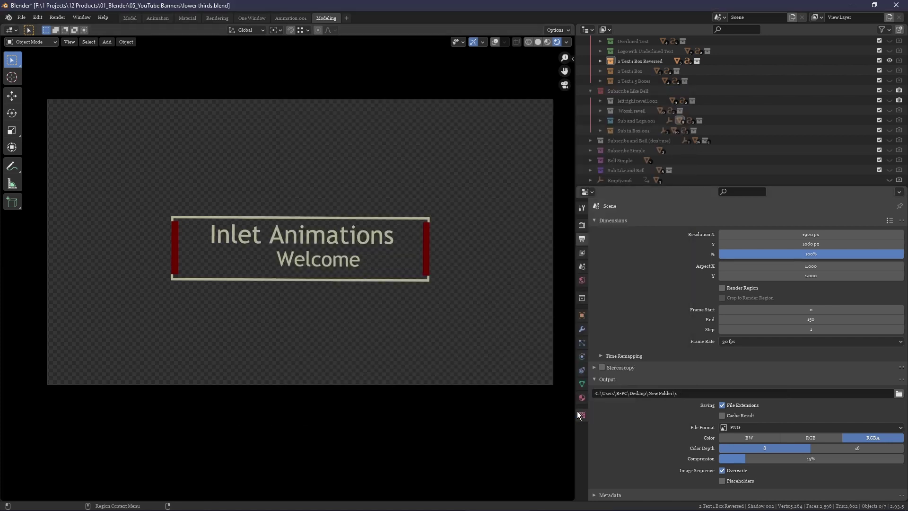
pyautogui.click(697, 392)
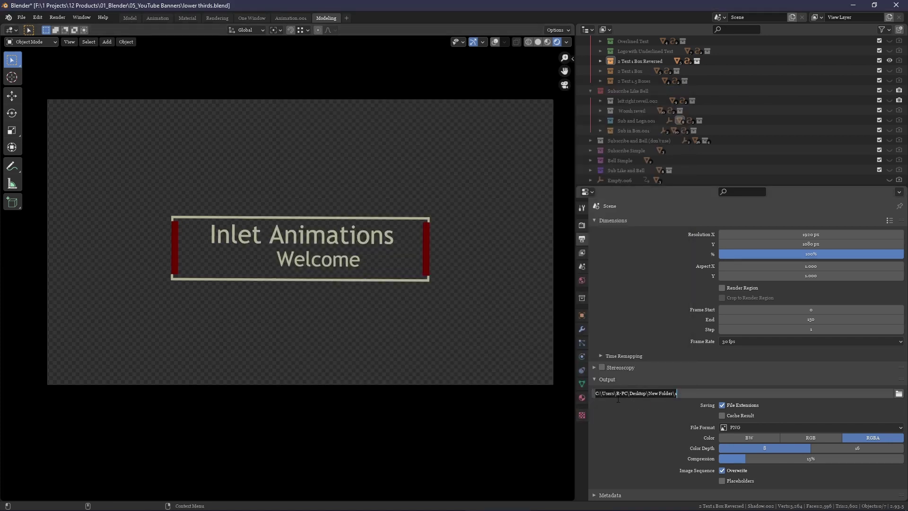
pyautogui.press('Return')
# Set the output file format to PNG with RGBA colour
pyautogui.scroll(-1, 665, 400)
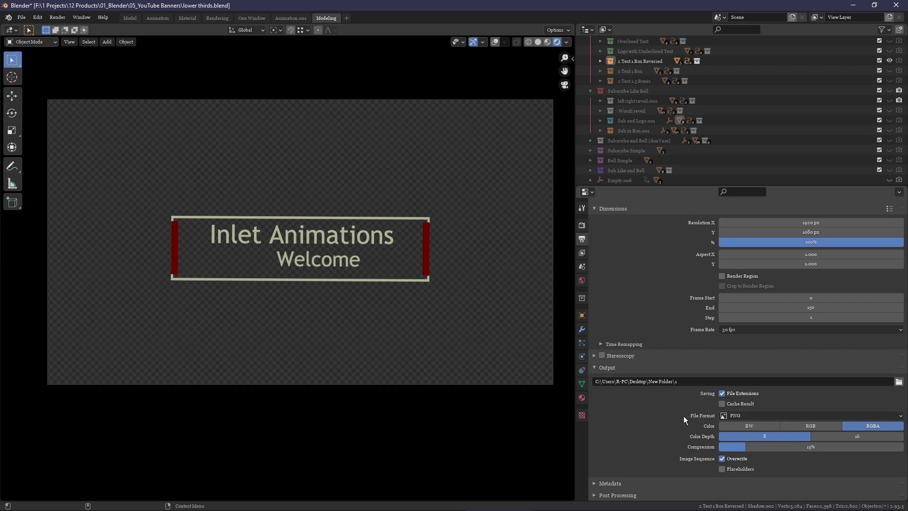
pyautogui.click(728, 417)
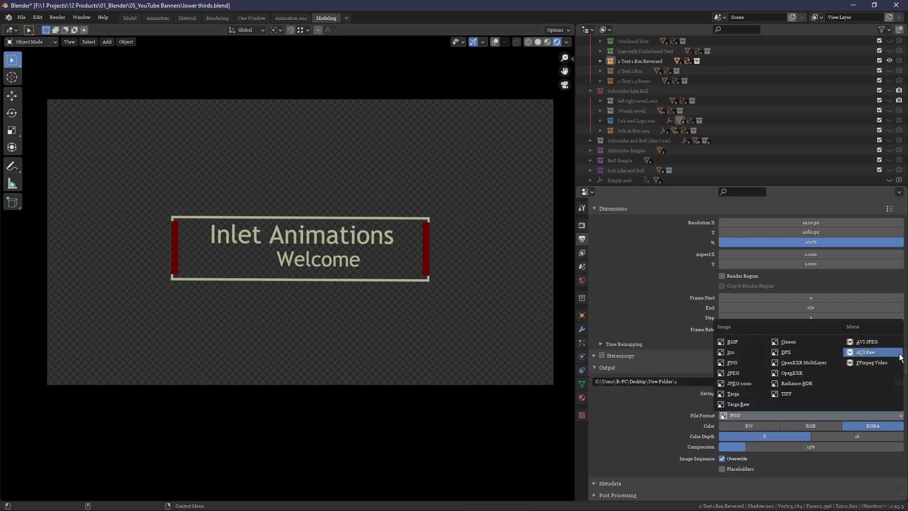
pyautogui.click(742, 362)
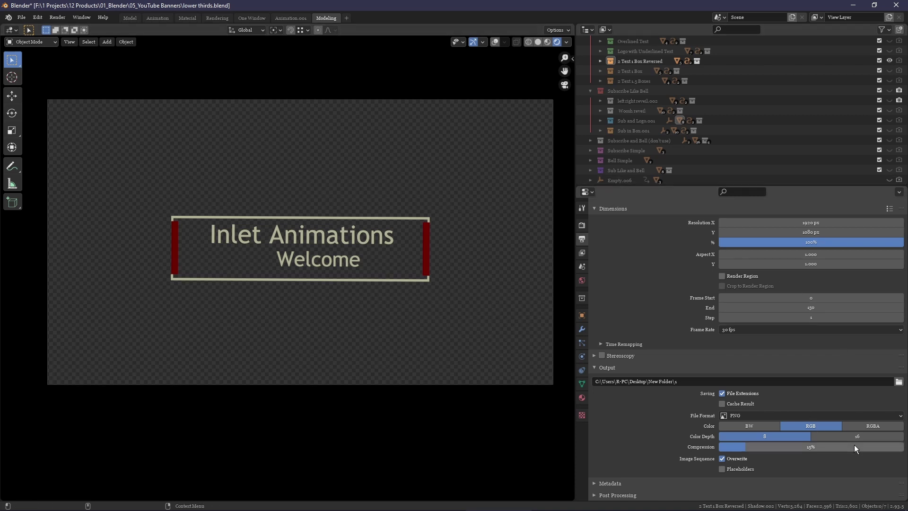
pyautogui.click(852, 427)
pyautogui.scroll(1, 852, 430)
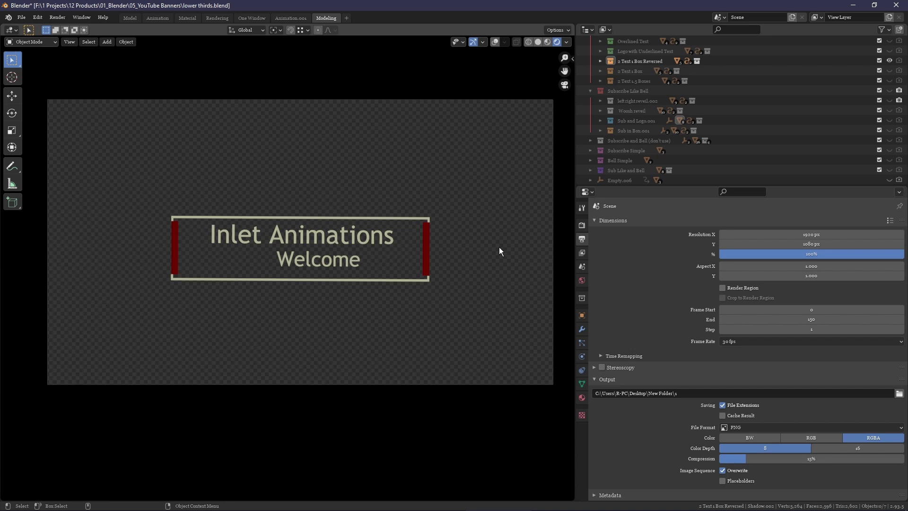
# Enable rendering for the 2 Text 1 Box Reversed collection and its parent collection Channel Name or Logo
pyautogui.scroll(3, 739, 101)
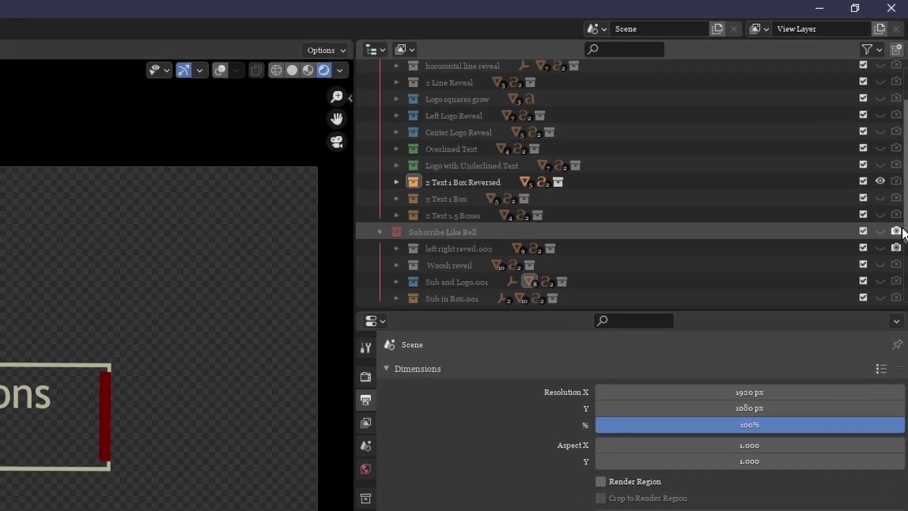
pyautogui.scroll(1, 849, 227)
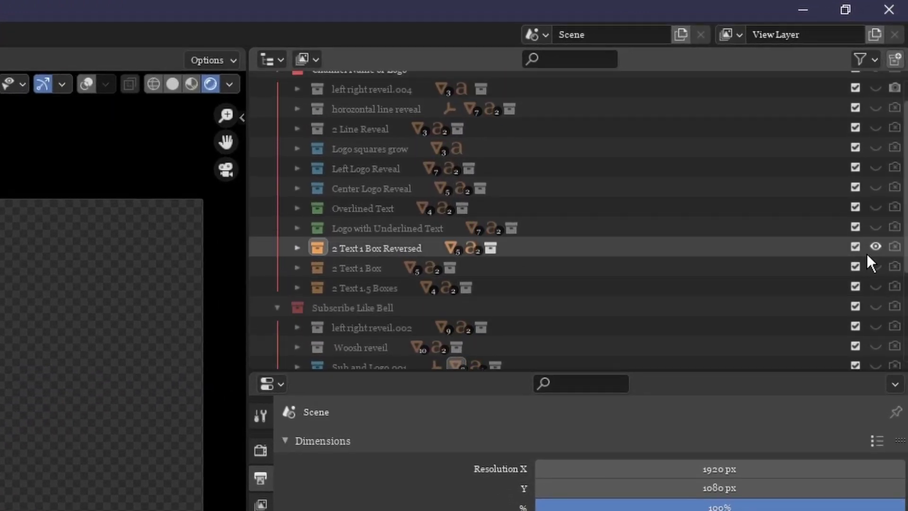
pyautogui.click(367, 246)
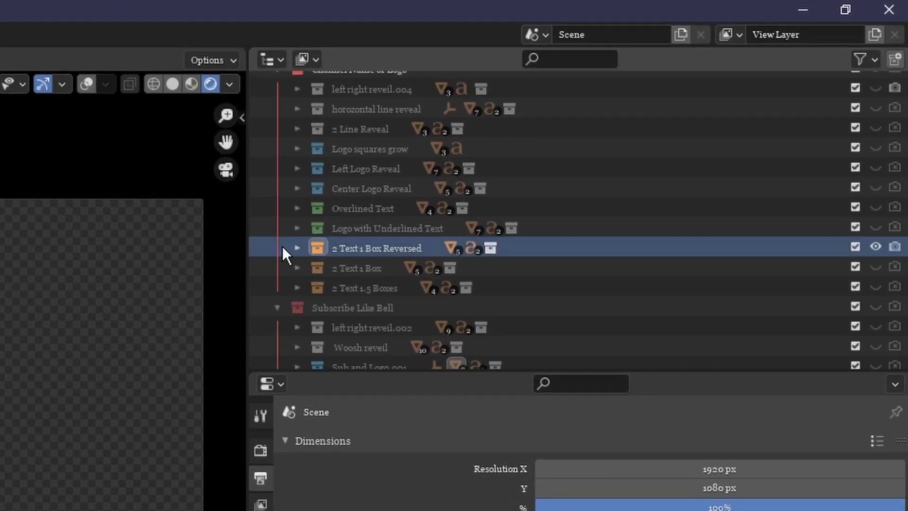
pyautogui.click(297, 248)
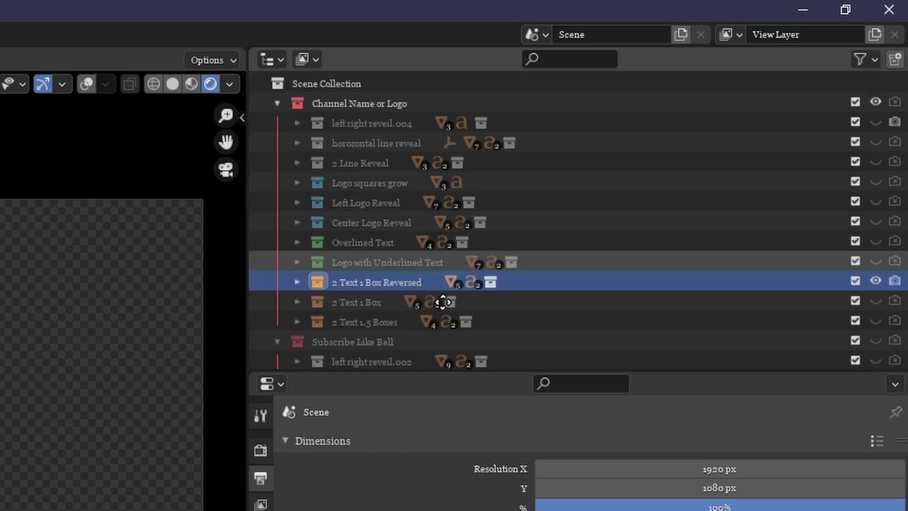
pyautogui.click(894, 104)
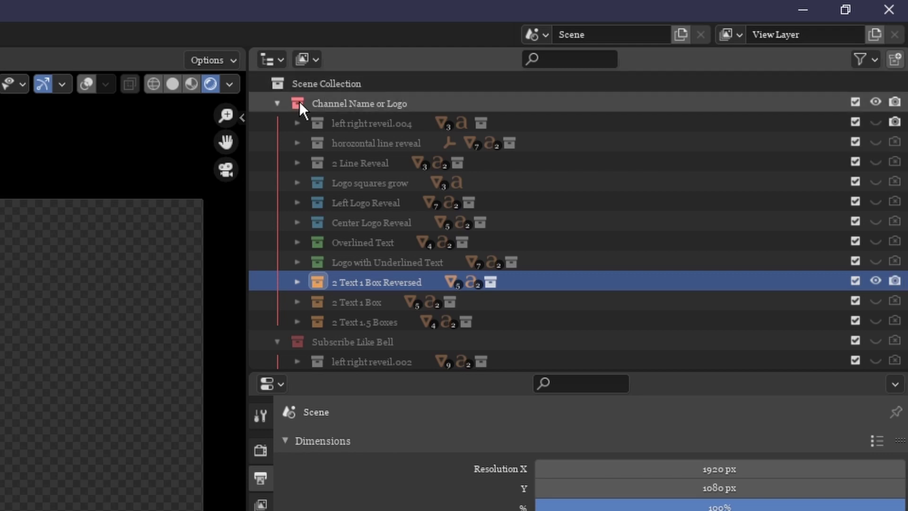
pyautogui.click(278, 103)
pyautogui.click(278, 104)
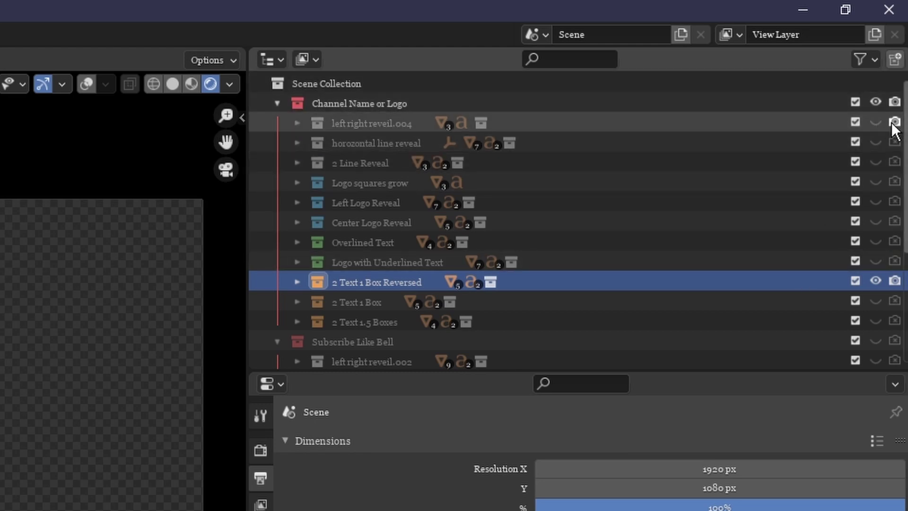
# Render the banner animation to the image sequence
pyautogui.scroll(-5, 895, 124)
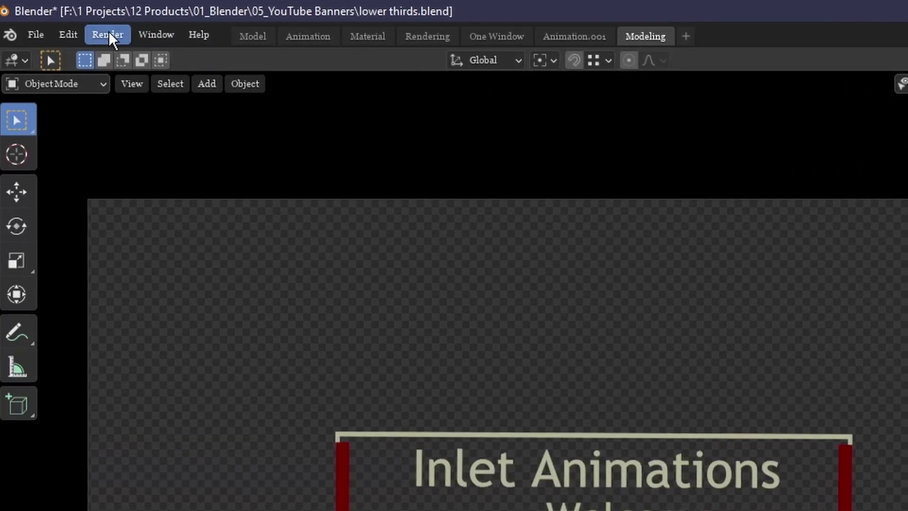
pyautogui.click(108, 34)
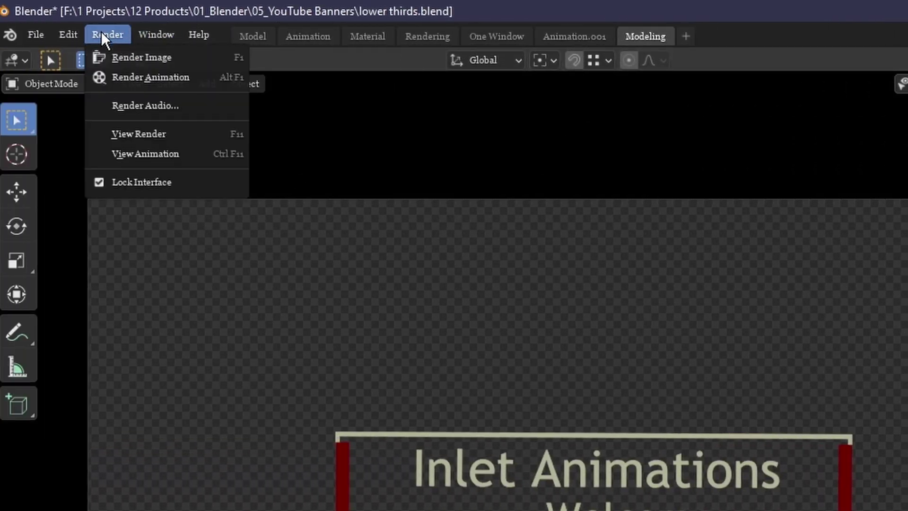
pyautogui.click(124, 77)
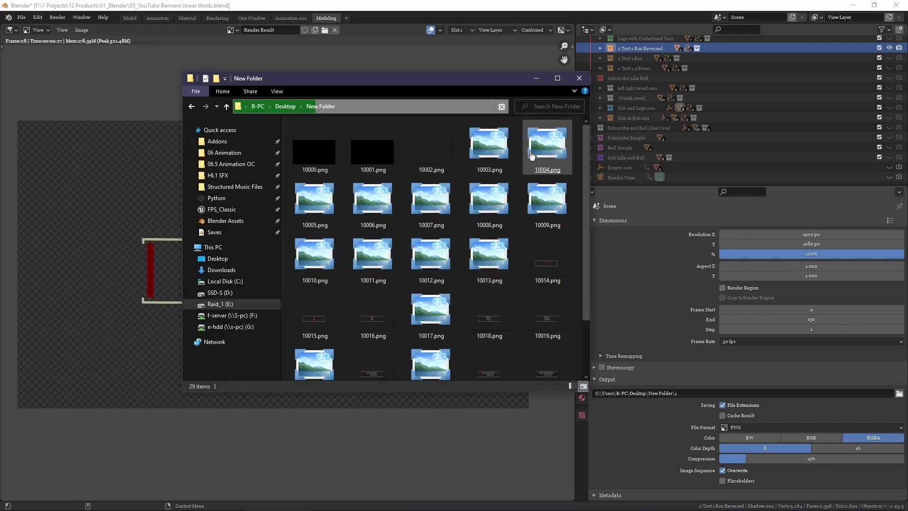
# Open 10008.png from the output folder in Windows Photo Viewer, step through the rendered frames up to 10028.png, and close the viewer
pyautogui.click(532, 155)
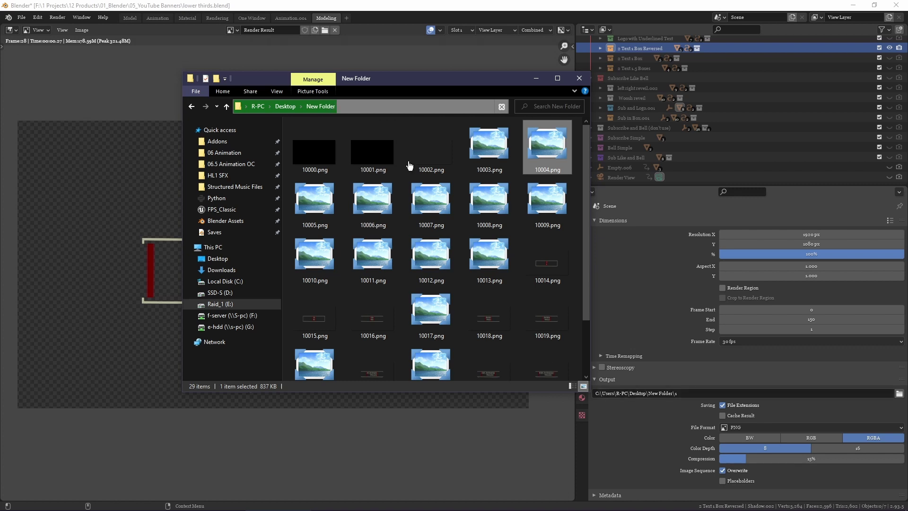
pyautogui.doubleClick(472, 198)
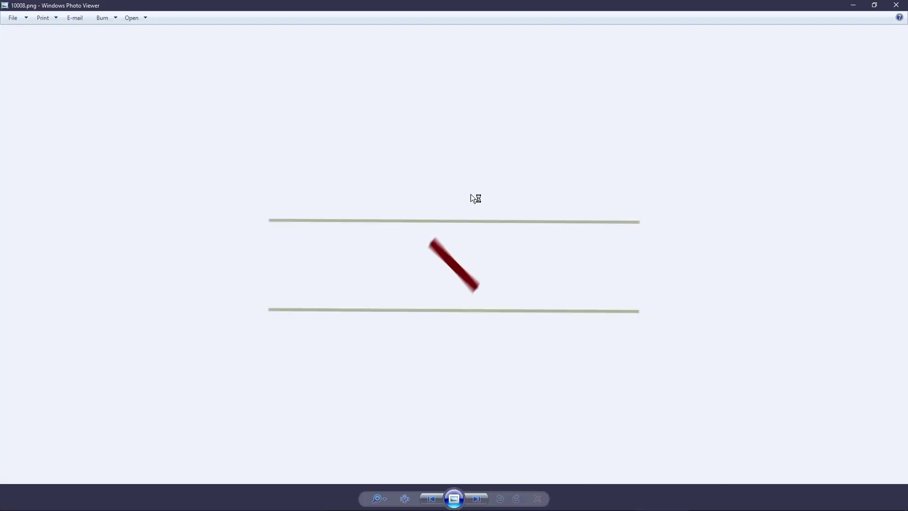
pyautogui.press('Right')
pyautogui.press('Right')
pyautogui.press('Right')
pyautogui.press('Right')
pyautogui.press('Right')
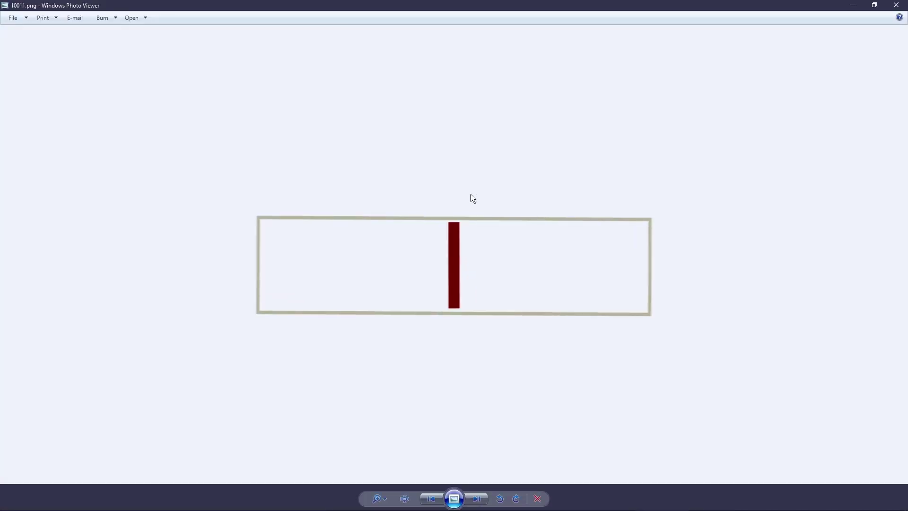
pyautogui.press('Right')
pyautogui.press('Right')
pyautogui.press('Right')
pyautogui.press('Right')
pyautogui.press('Right')
pyautogui.press('Right')
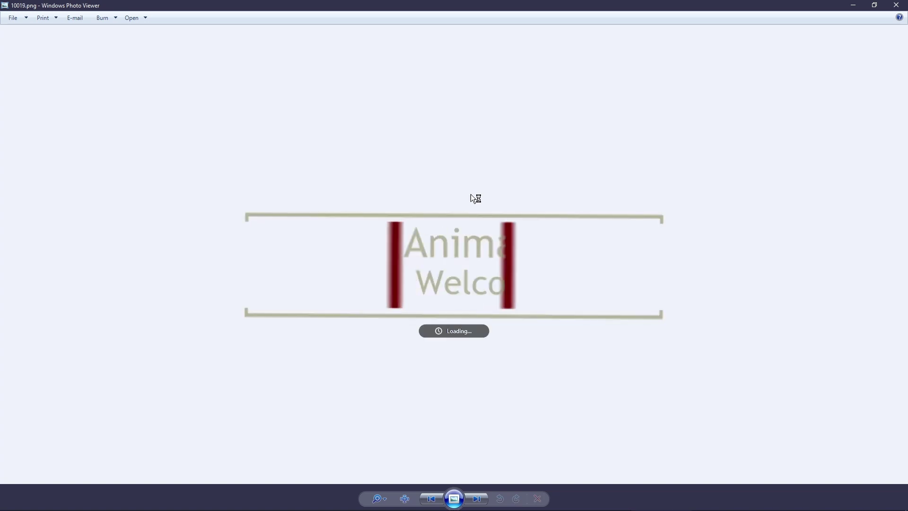
pyautogui.press('Right')
pyautogui.press('Right')
pyautogui.press('Right')
pyautogui.press('Right')
pyautogui.press('Right')
pyautogui.press('Right')
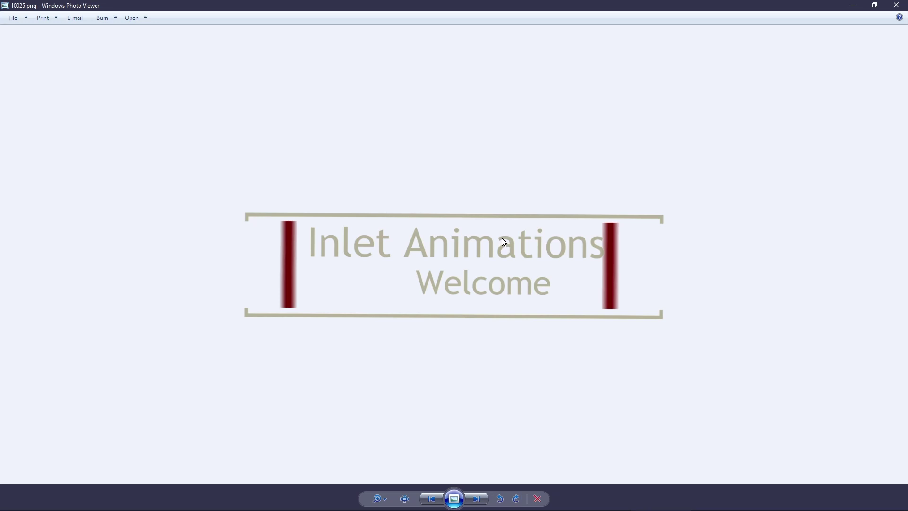
pyautogui.press('Right')
pyautogui.press('Right')
pyautogui.press('Right')
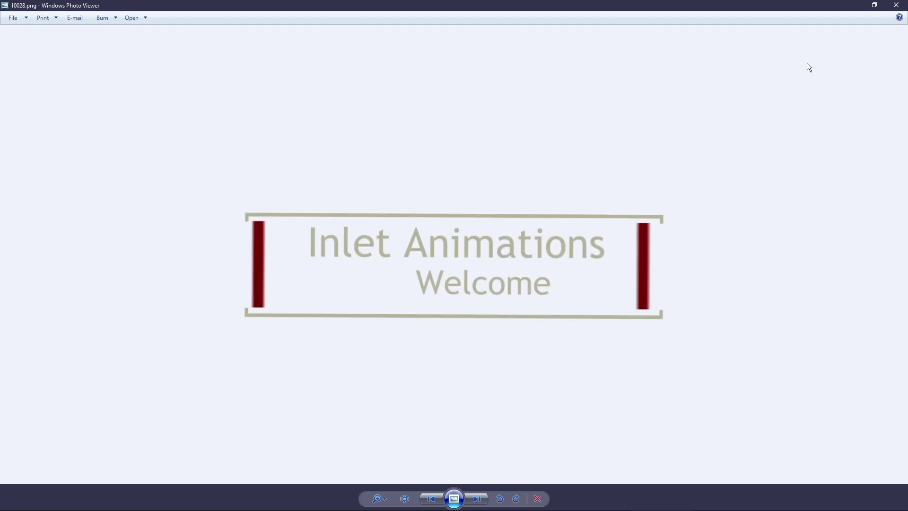
pyautogui.click(897, 4)
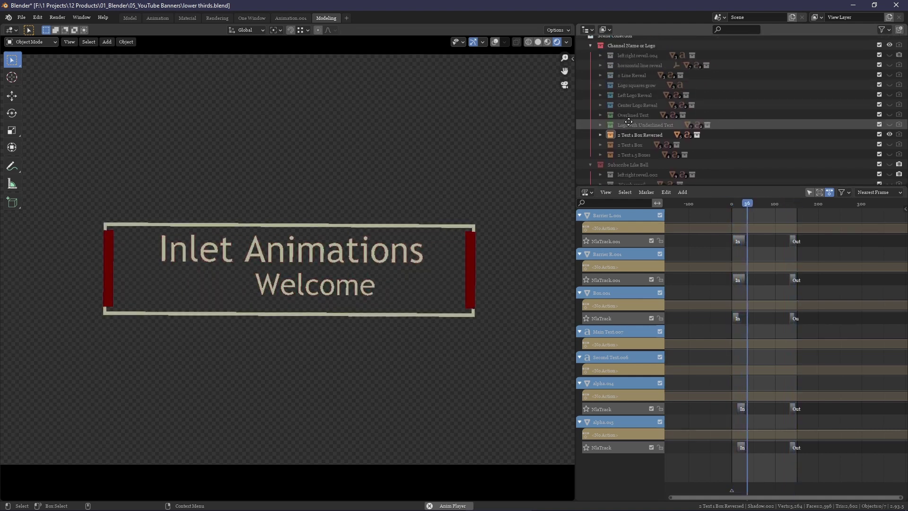
pyautogui.scroll(-5, 633, 148)
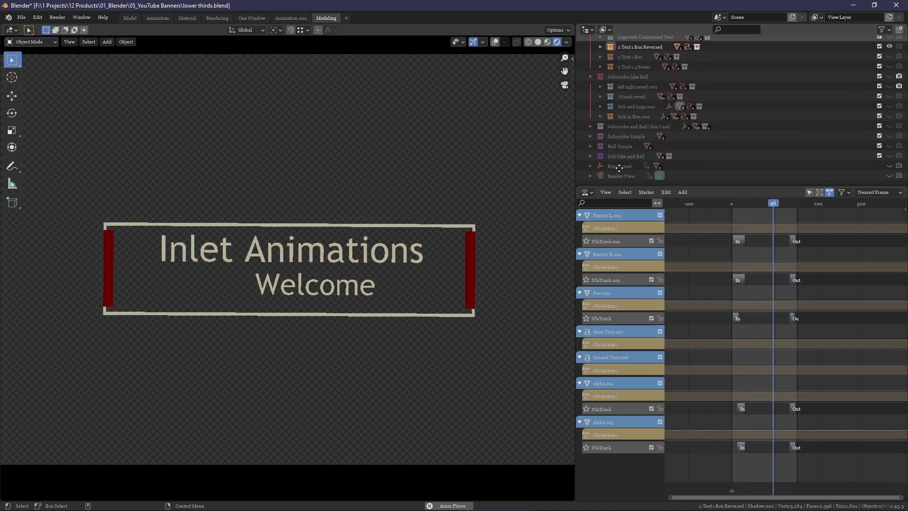
pyautogui.scroll(1, 619, 175)
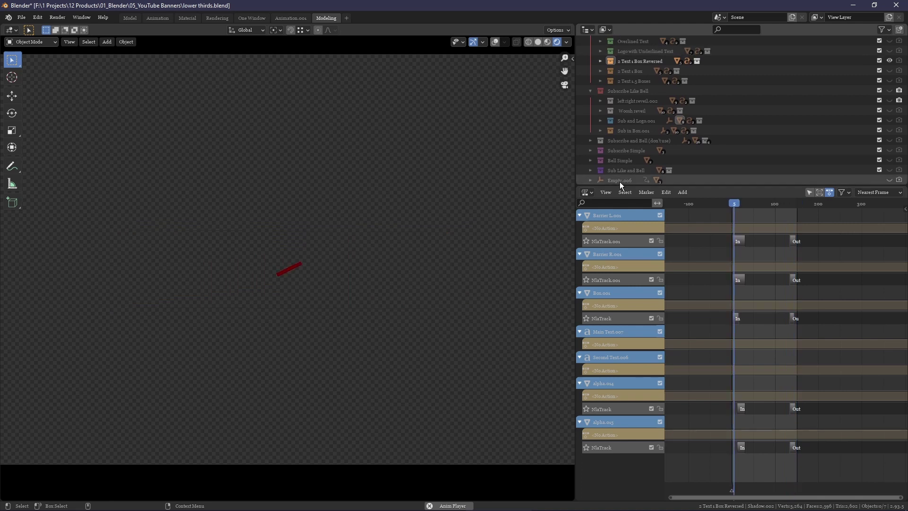